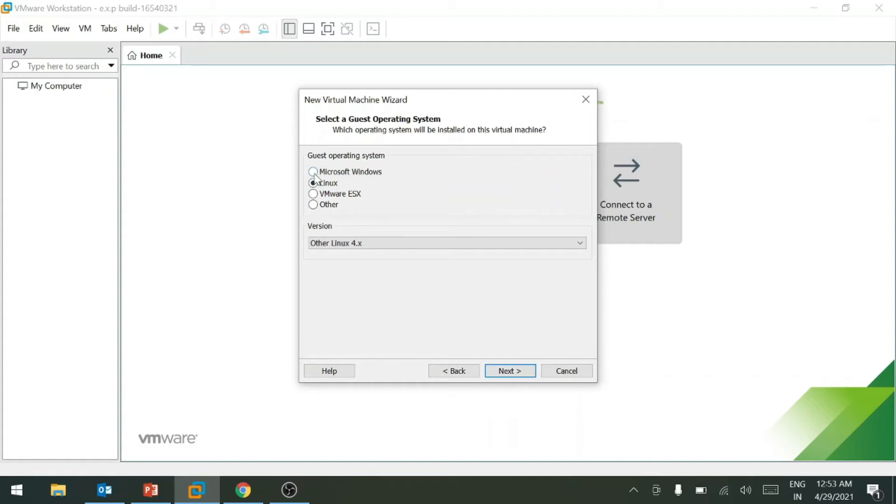
Step: Choose Linux as the guest operating system with the version Other Linux 4.x
{"action": "left_click", "coordinate": [313, 183]}
{"action": "left_click", "coordinate": [360, 243]}
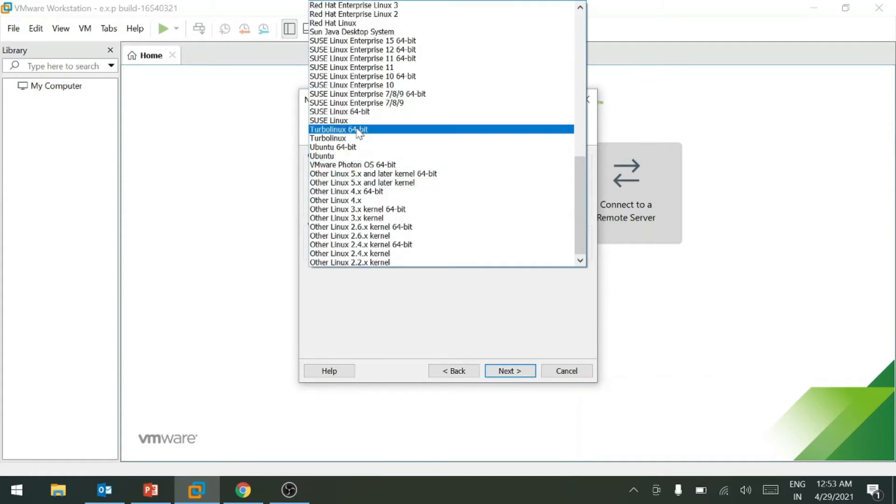
{"action": "left_click", "coordinate": [358, 200]}
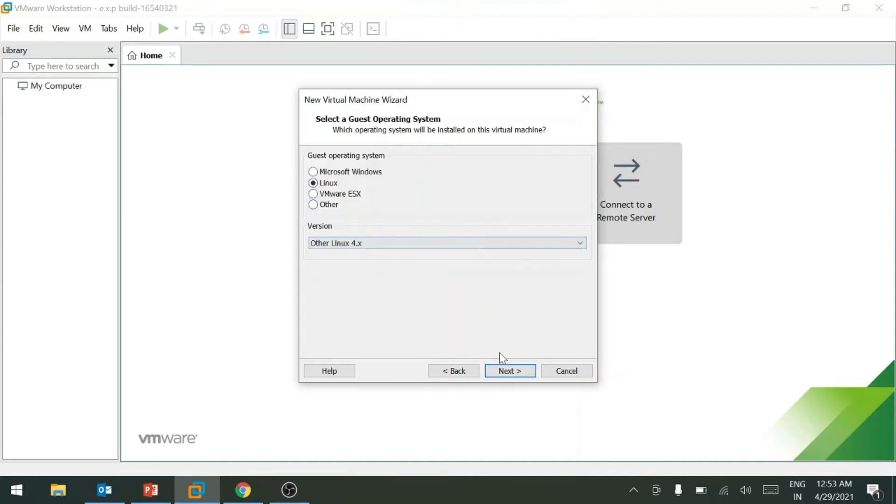
{"action": "left_click", "coordinate": [508, 373]}
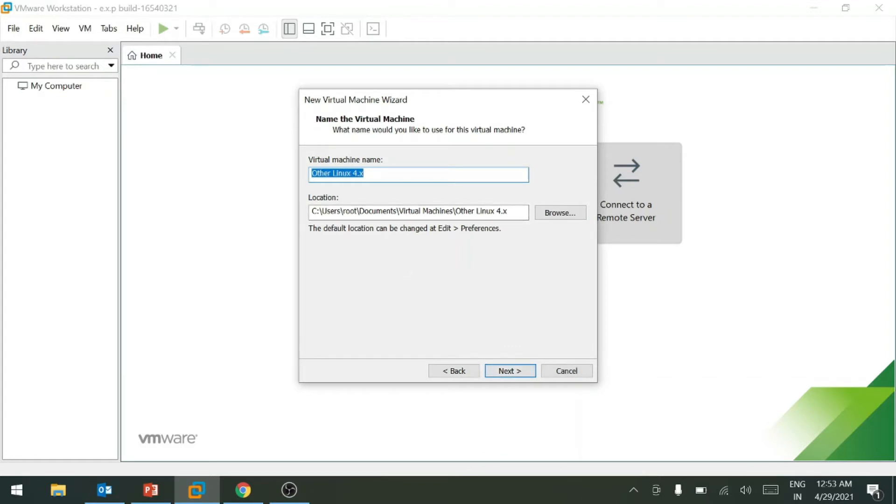
Step: Name the virtual machine Android OS in its default location and accept the 8 GB disk split into multiple files
{"action": "type", "text": "A"}
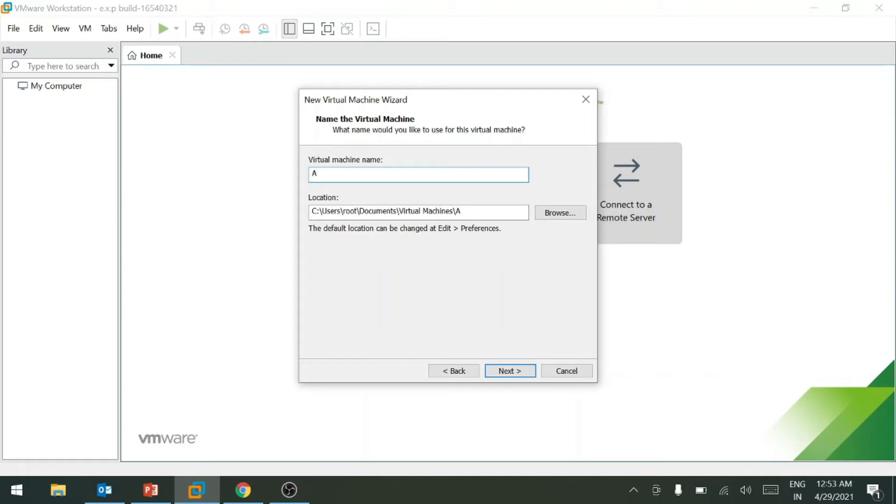
{"action": "type", "text": "ndroid OS"}
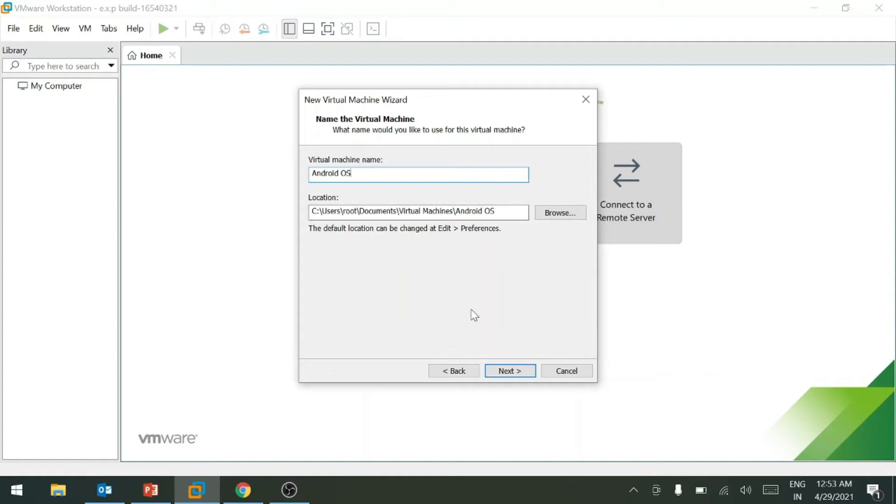
{"action": "left_click", "coordinate": [495, 211]}
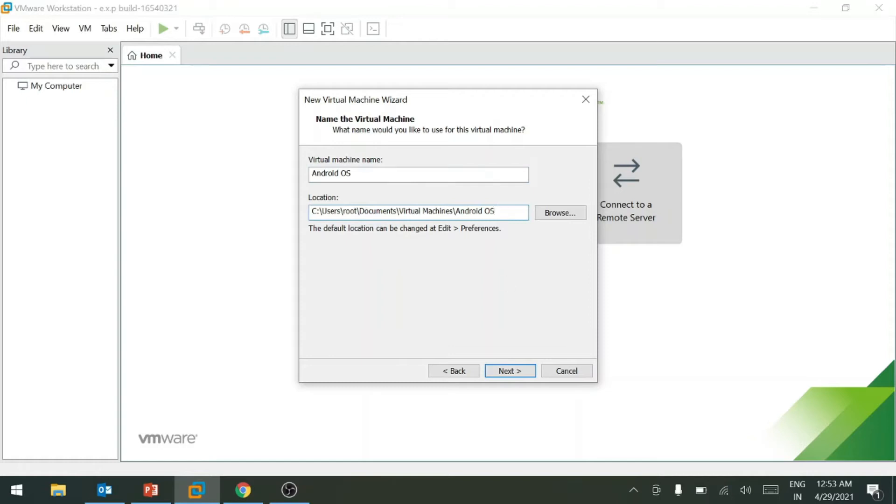
{"action": "left_click", "coordinate": [510, 370]}
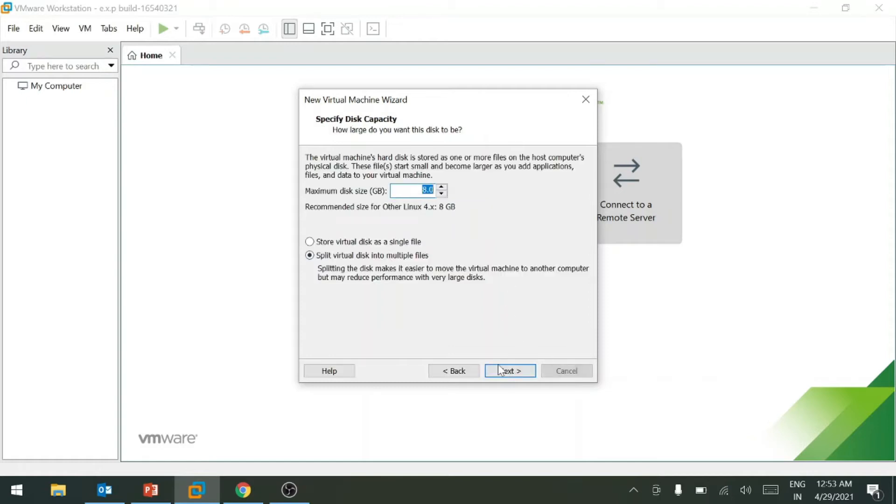
{"action": "left_click", "coordinate": [422, 190]}
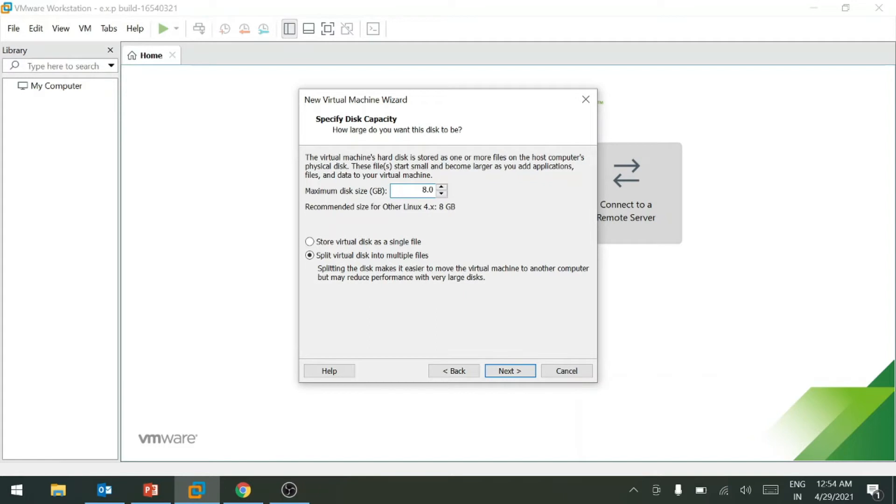
{"action": "left_click", "coordinate": [516, 371]}
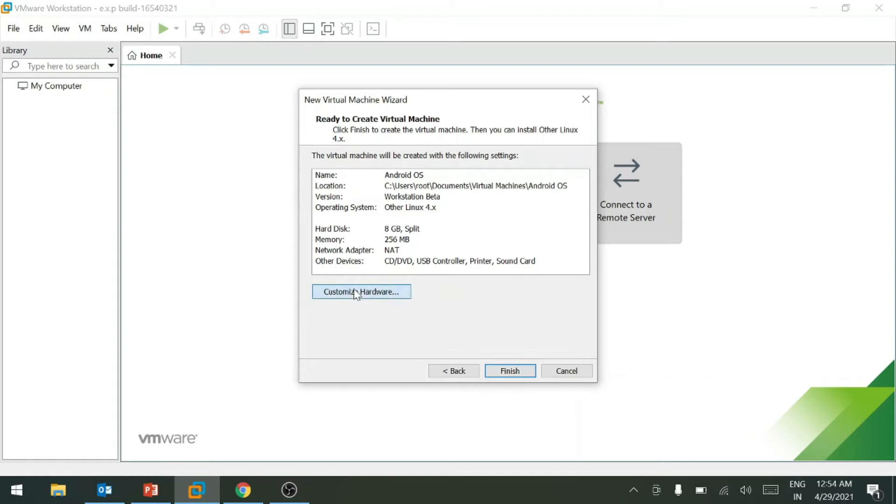
Step: Customize the hardware with 2 GB of memory and load Android Oreo.iso from Downloads as the CD/DVD image
{"action": "left_click", "coordinate": [358, 293]}
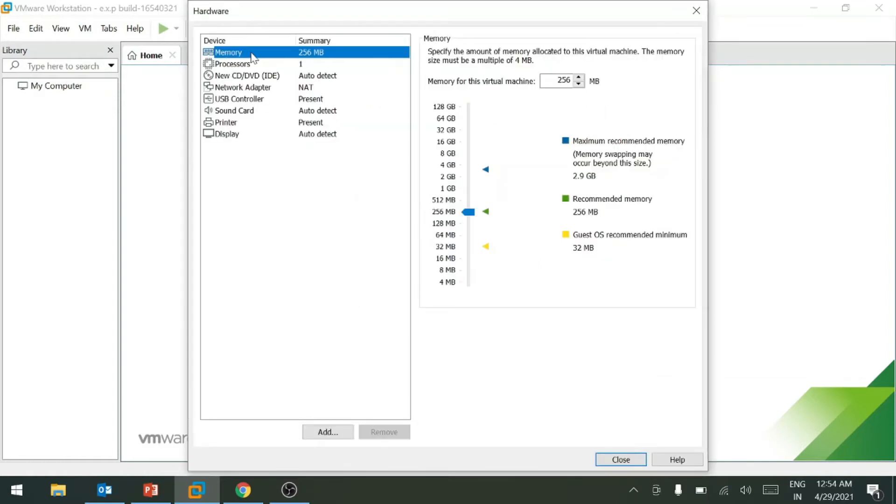
{"action": "left_click", "coordinate": [447, 178]}
{"action": "left_click", "coordinate": [234, 77]}
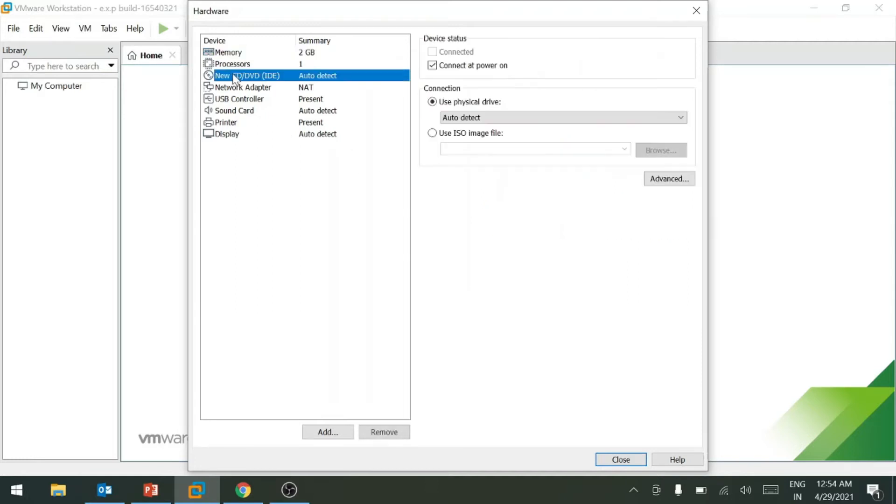
{"action": "left_click", "coordinate": [451, 138]}
{"action": "left_click", "coordinate": [652, 154]}
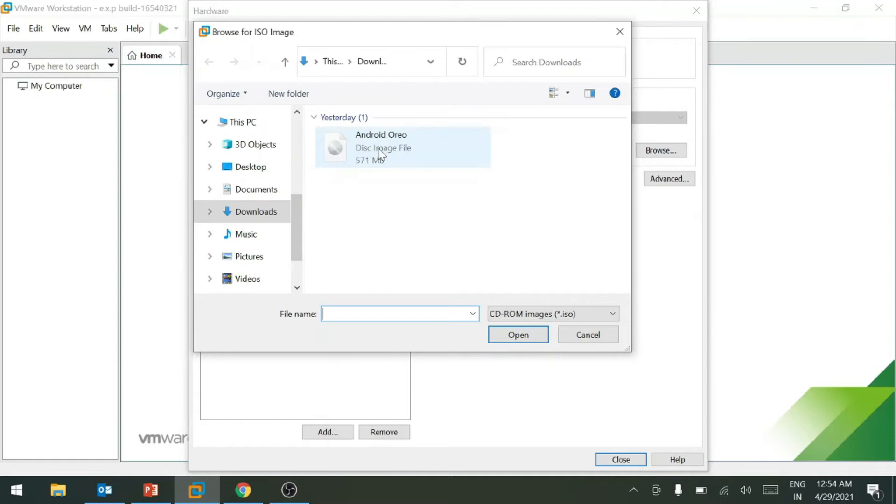
{"action": "left_click", "coordinate": [382, 154]}
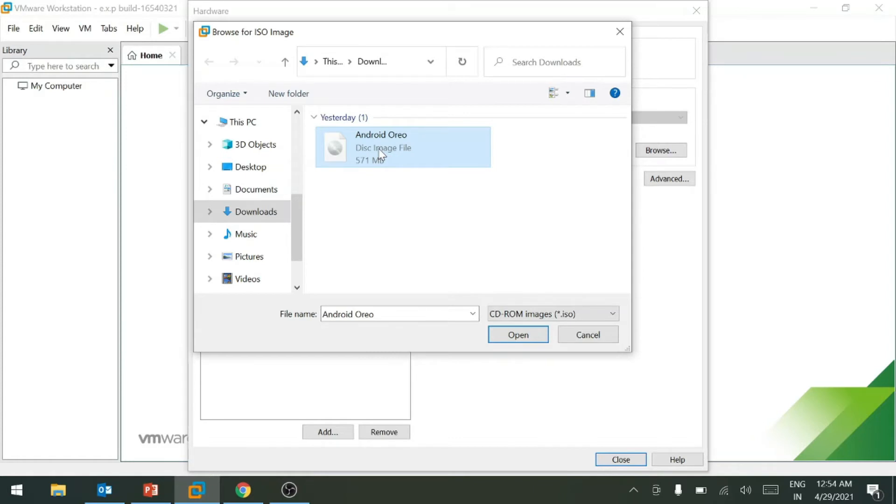
{"action": "left_click", "coordinate": [516, 335]}
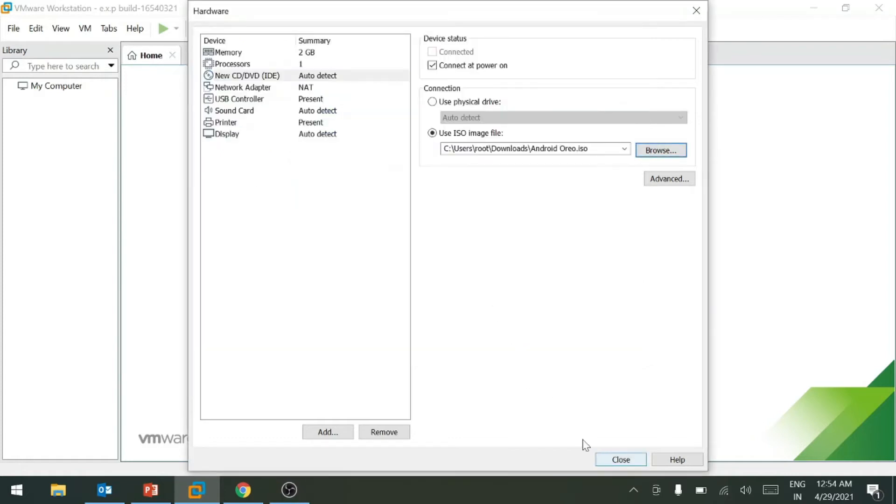
Step: Enable 3D graphics acceleration for the display and finish creating the virtual machine
{"action": "left_click", "coordinate": [226, 135]}
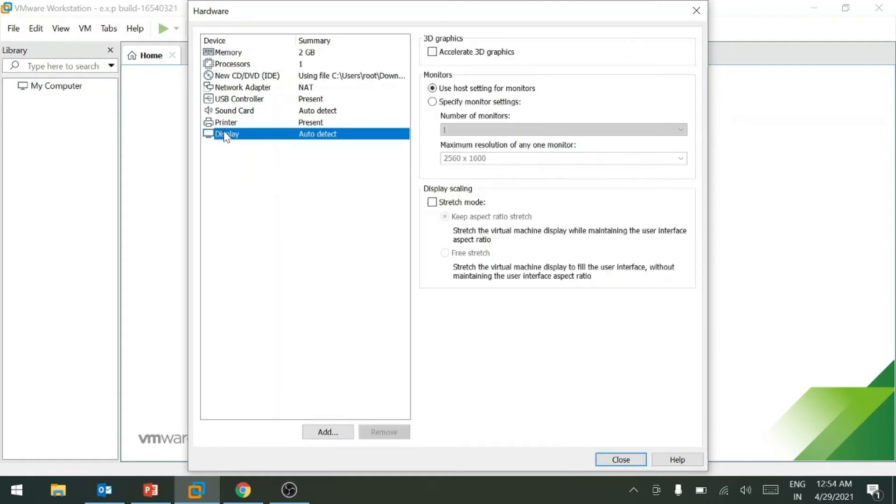
{"action": "left_click", "coordinate": [433, 52]}
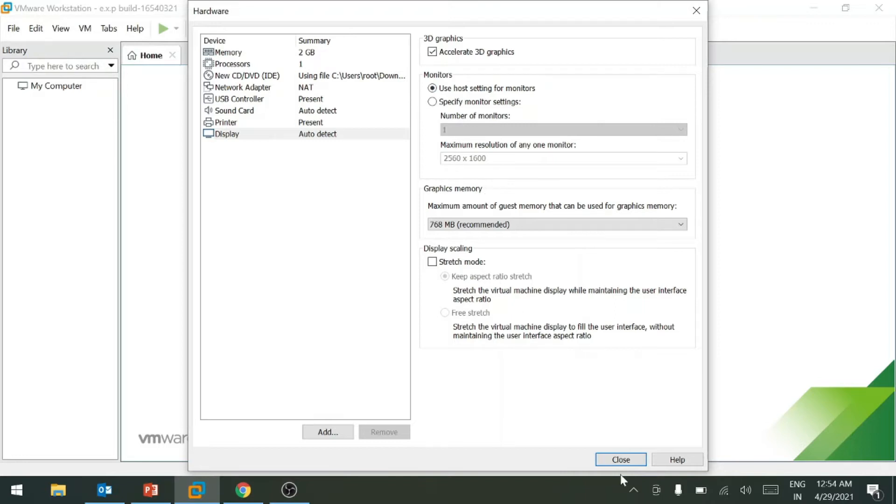
{"action": "left_click", "coordinate": [610, 460]}
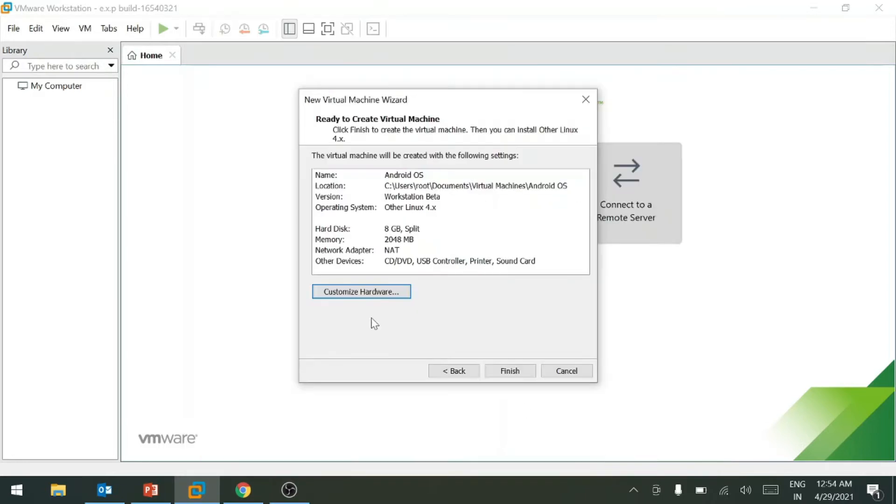
{"action": "left_click", "coordinate": [510, 370]}
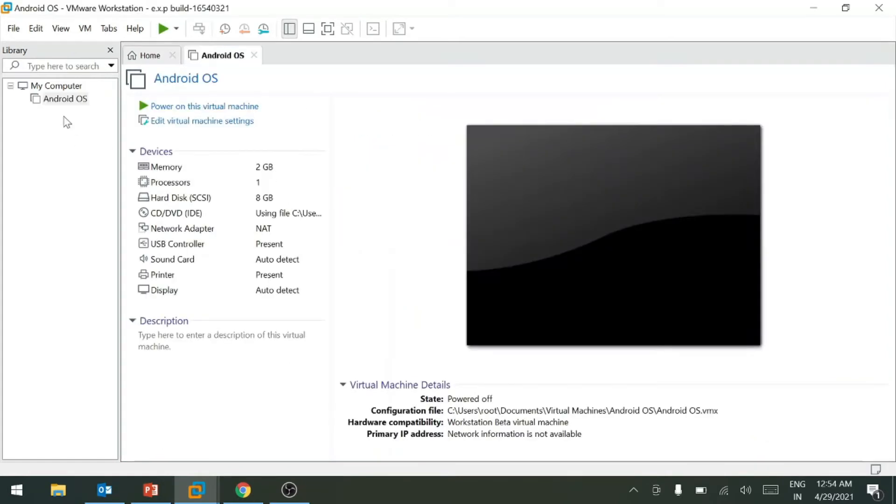
Step: Power on the Android OS virtual machine and direct keyboard input into its screen
{"action": "left_click", "coordinate": [56, 100]}
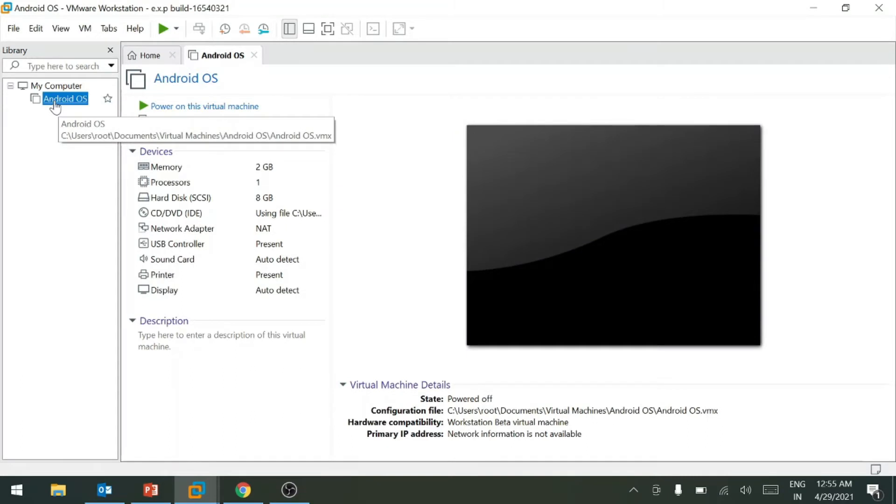
{"action": "left_click", "coordinate": [183, 108]}
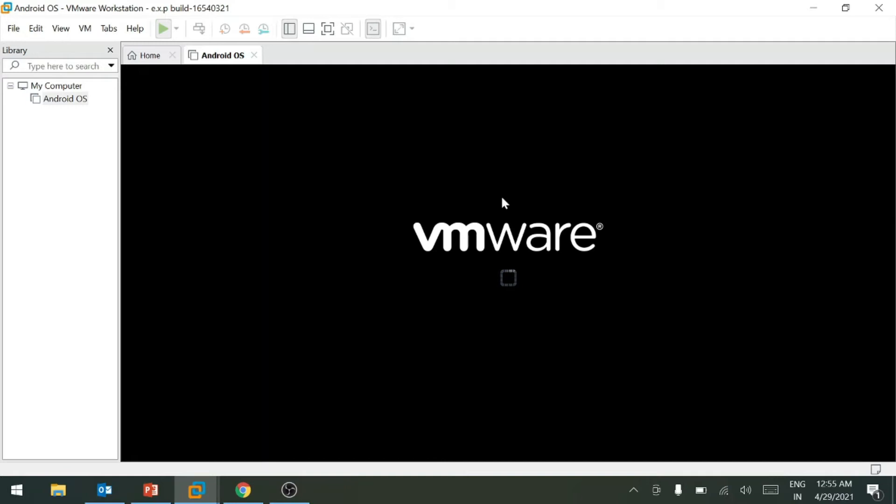
{"action": "left_click", "coordinate": [544, 258]}
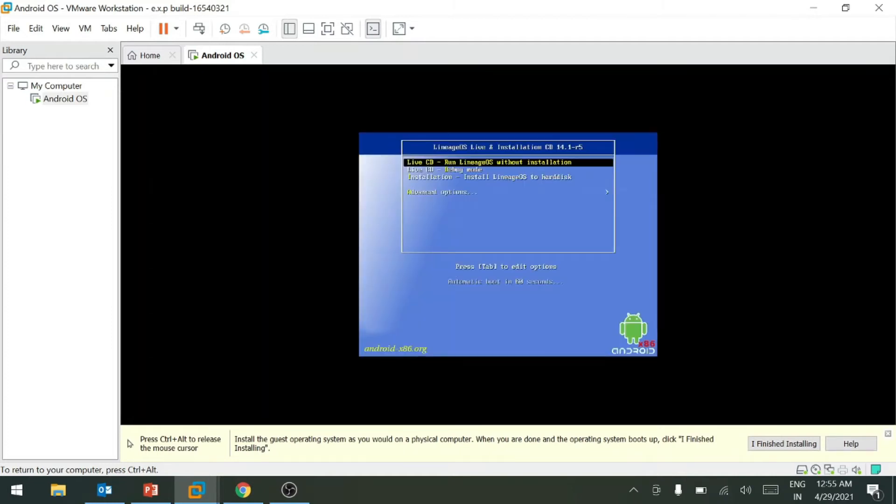
Step: Start Auto_Installation from the advanced boot options and confirm erasing /dev/sda to install LineageOS
{"action": "key", "text": "Down"}
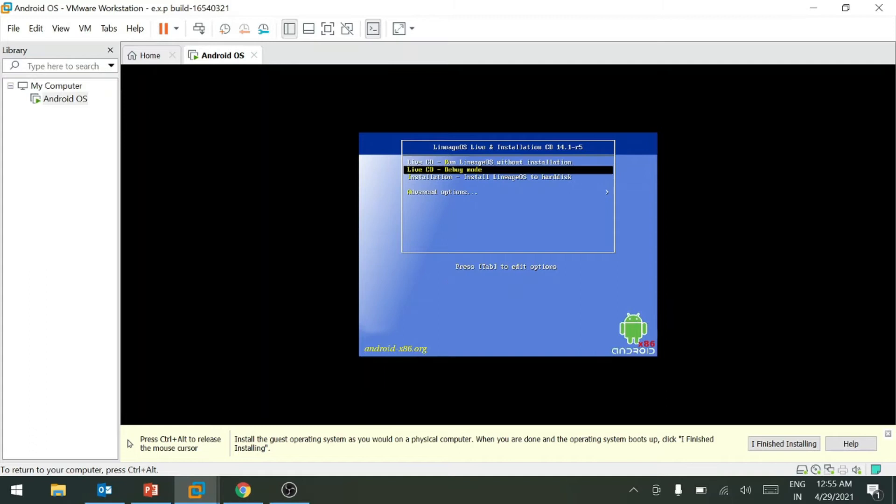
{"action": "key", "text": "Down"}
{"action": "key", "text": "Down"}
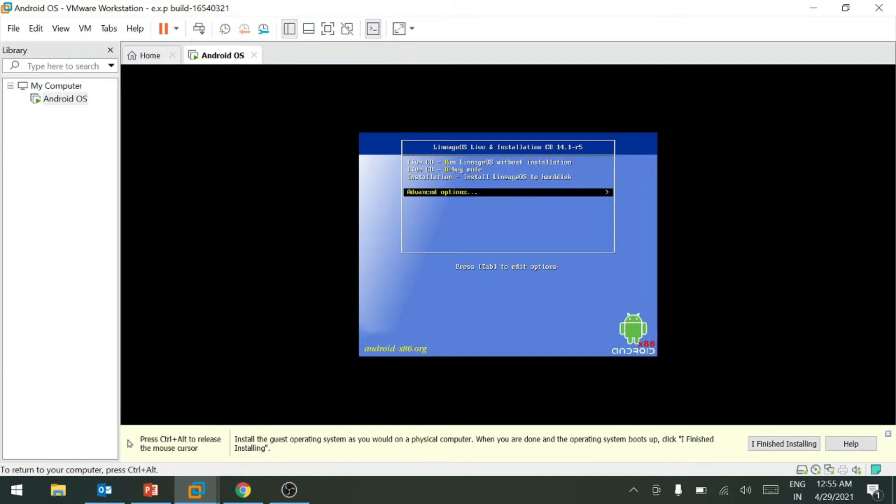
{"action": "key", "text": "Return"}
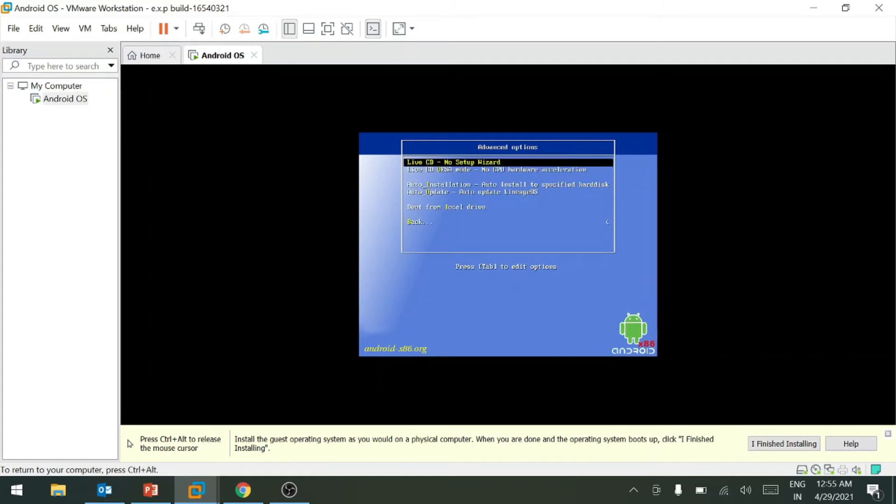
{"action": "key", "text": "Down"}
{"action": "key", "text": "Down"}
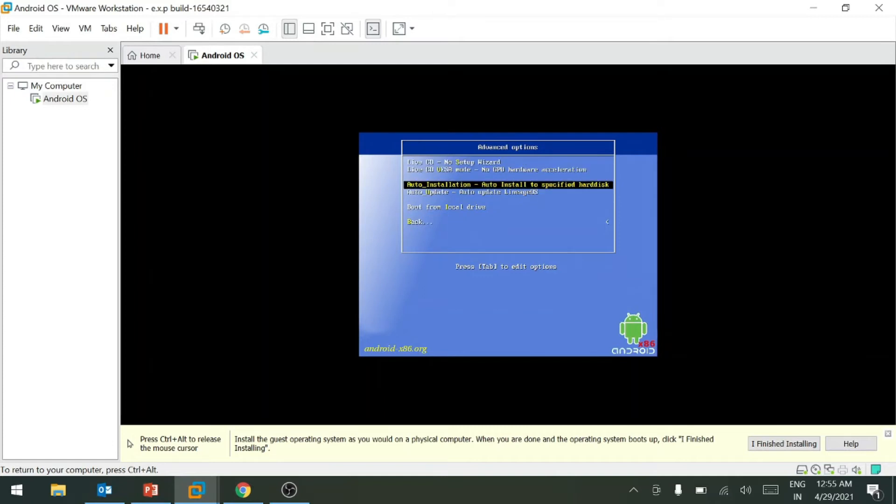
{"action": "key", "text": "Return"}
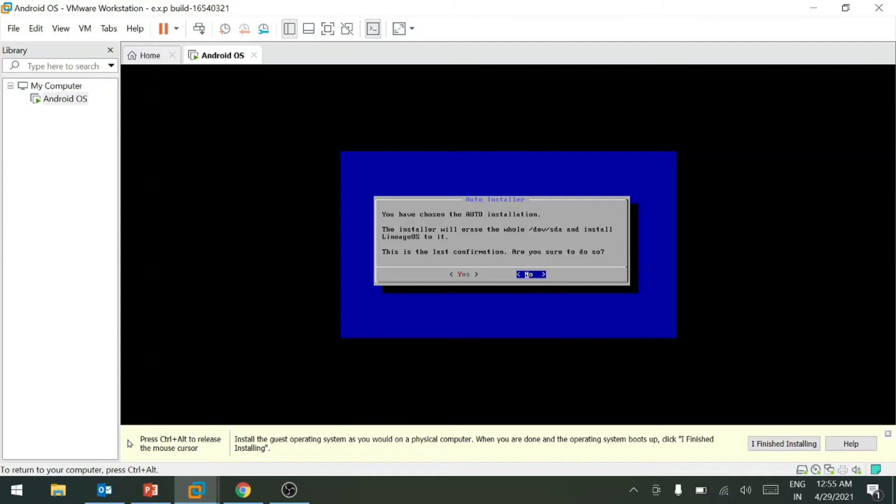
{"action": "key", "text": "Left"}
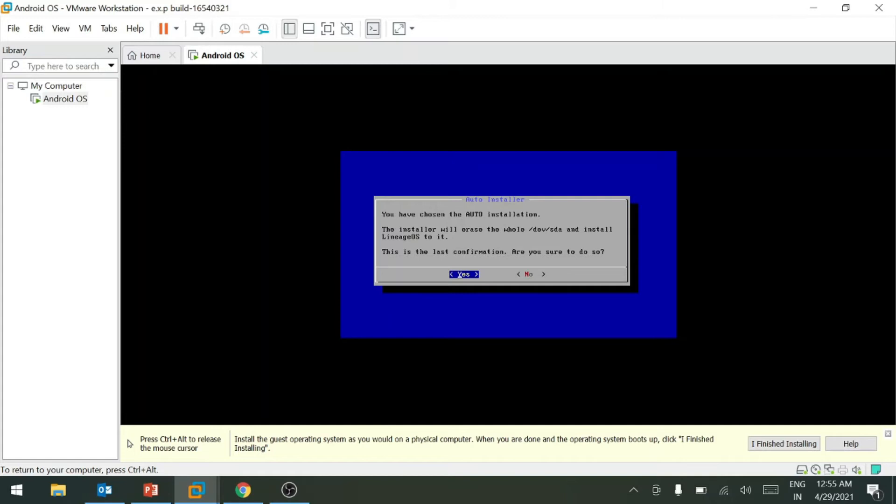
{"action": "key", "text": "Return"}
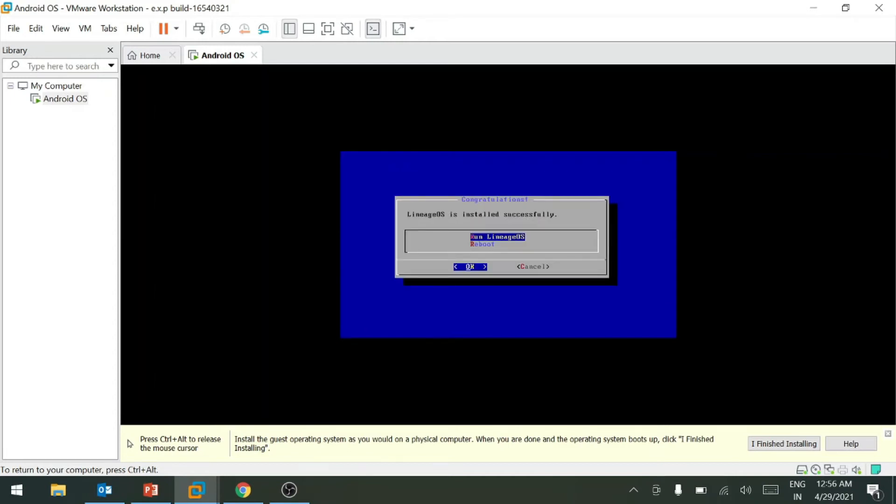
Step: Highlight Reboot in the installer, then disconnect the virtual machine's CD/DVD drive in its settings, overriding the guest's CD-ROM lock
{"action": "key", "text": "Down"}
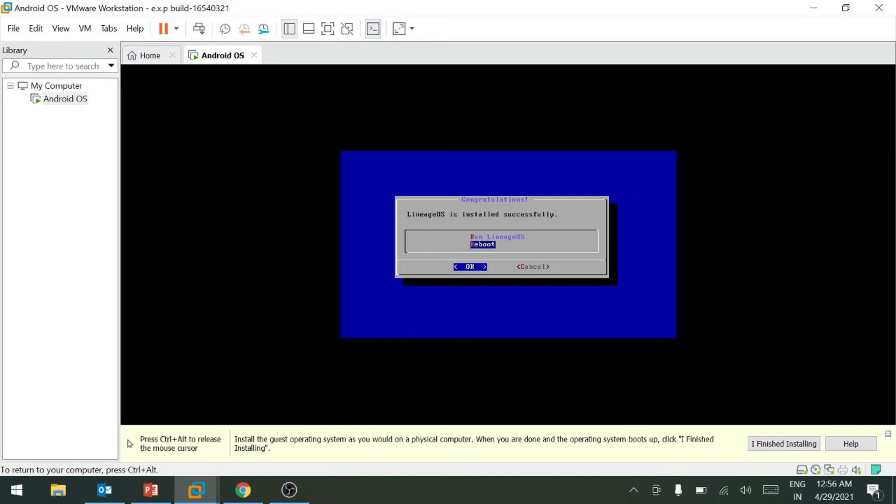
{"action": "key", "text": "ctrl+alt"}
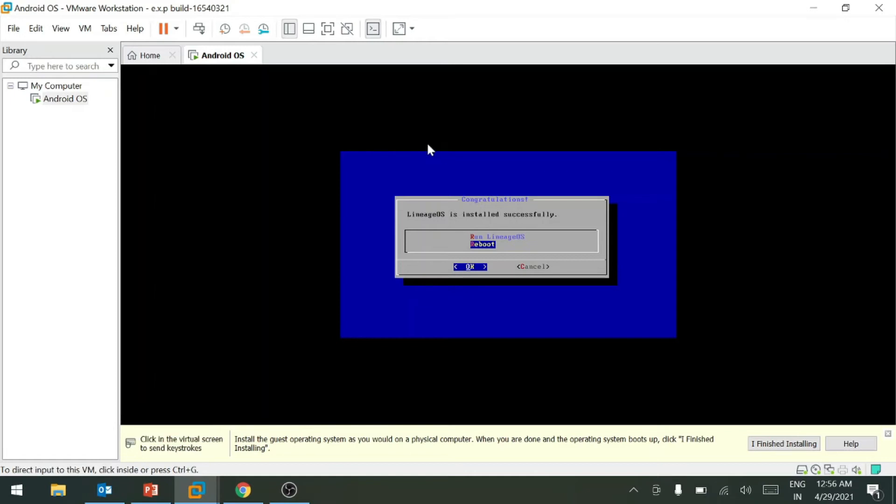
{"action": "right_click", "coordinate": [220, 69]}
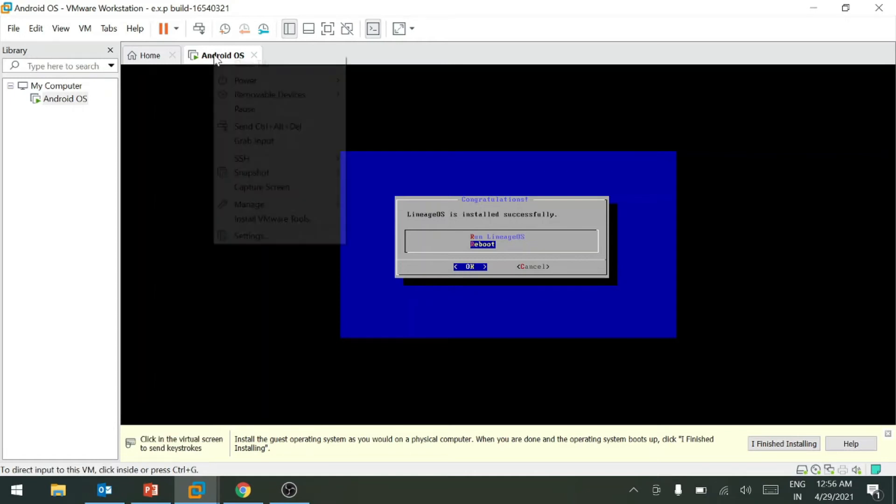
{"action": "left_click", "coordinate": [260, 236]}
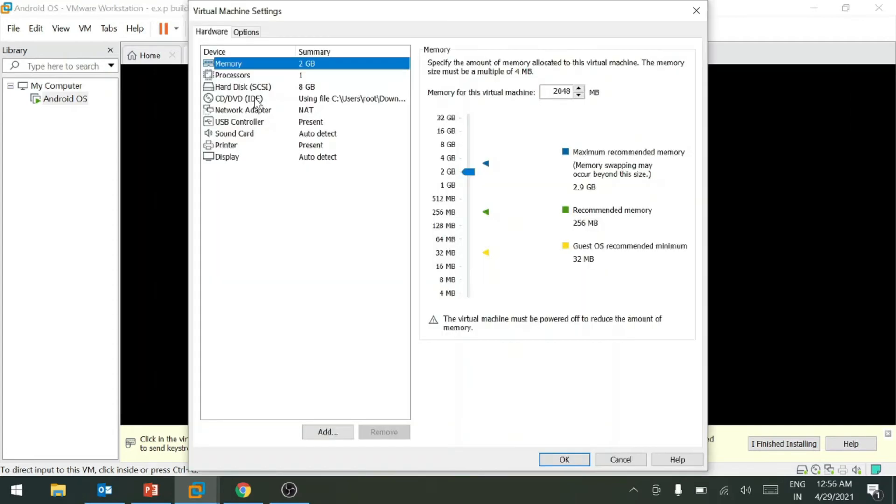
{"action": "left_click", "coordinate": [248, 99]}
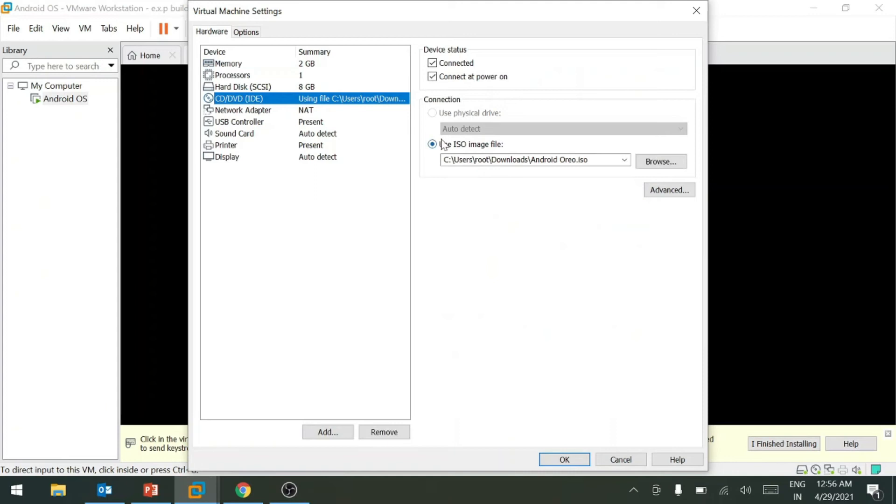
{"action": "left_click", "coordinate": [434, 64]}
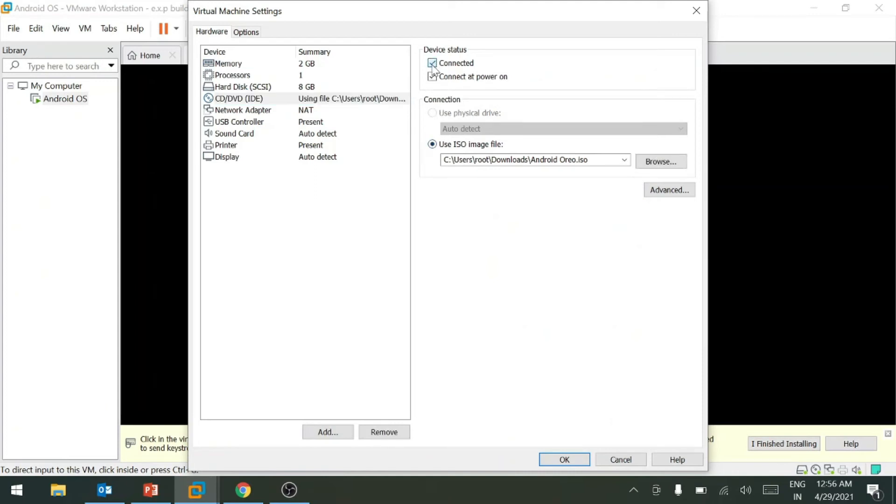
{"action": "left_click", "coordinate": [572, 460]}
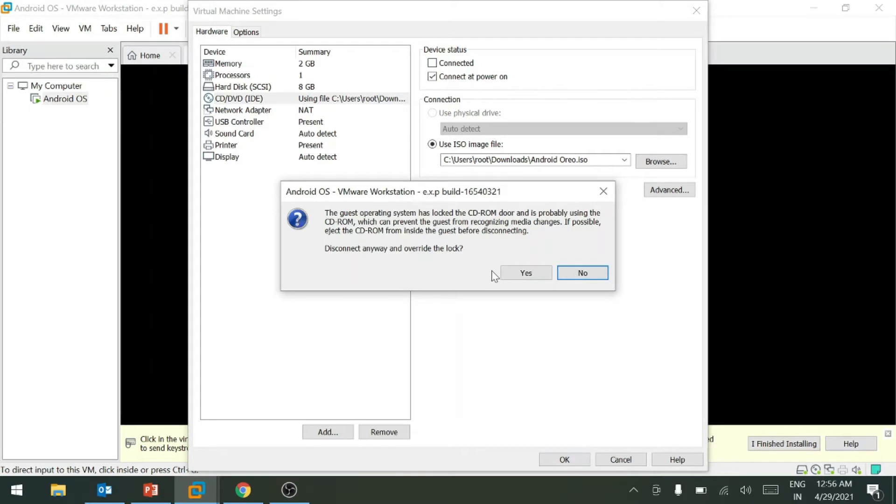
{"action": "left_click", "coordinate": [523, 273]}
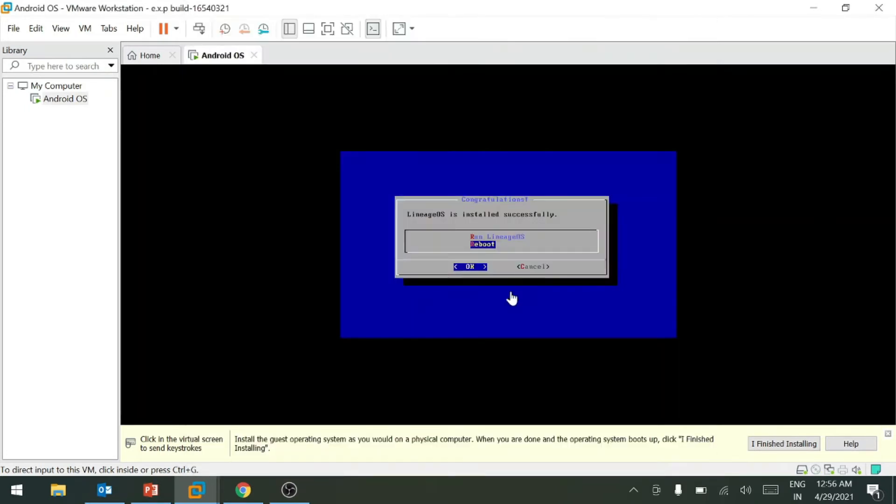
Step: Direct input back into the virtual machine and choose Reboot in the LineageOS installer's completion dialog
{"action": "left_click", "coordinate": [481, 245]}
{"action": "key", "text": "Up"}
{"action": "key", "text": "Down"}
{"action": "key", "text": "Return"}
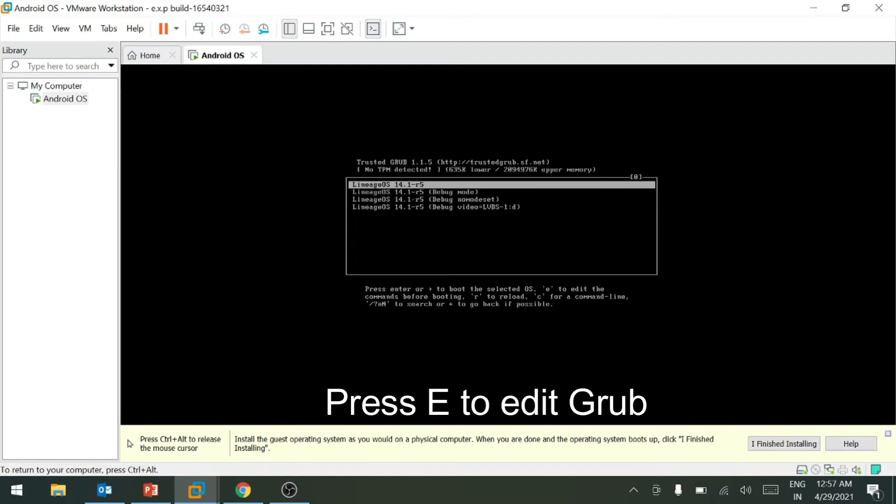
Step: Edit the kernel line of the LineageOS 14.1-r5 boot entry and delete its quiet parameter
{"action": "key", "text": "e"}
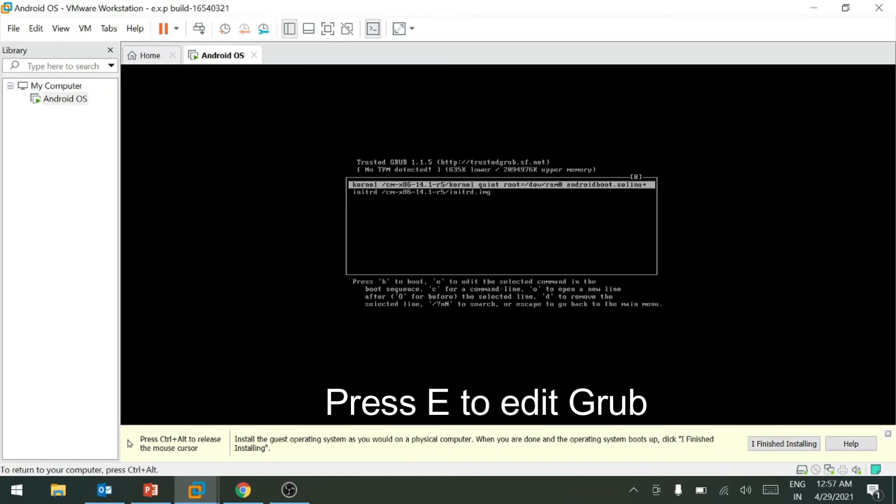
{"action": "key", "text": "Down"}
{"action": "key", "text": "Up"}
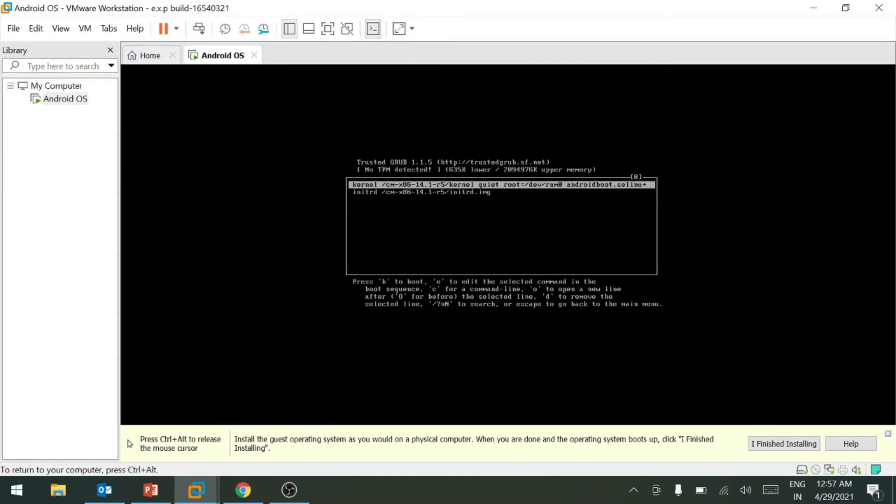
{"action": "key", "text": "e"}
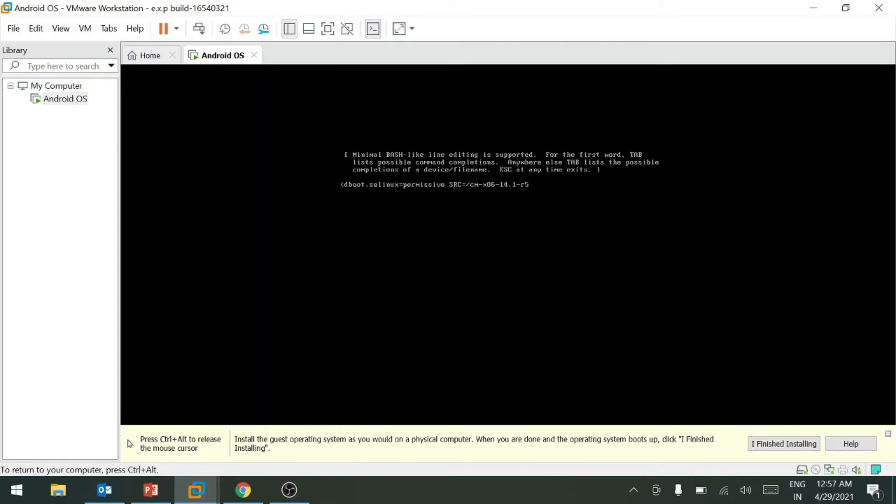
{"action": "key", "text": "Left"}
{"action": "key", "text": "Left"}
{"action": "key", "text": "Left"}
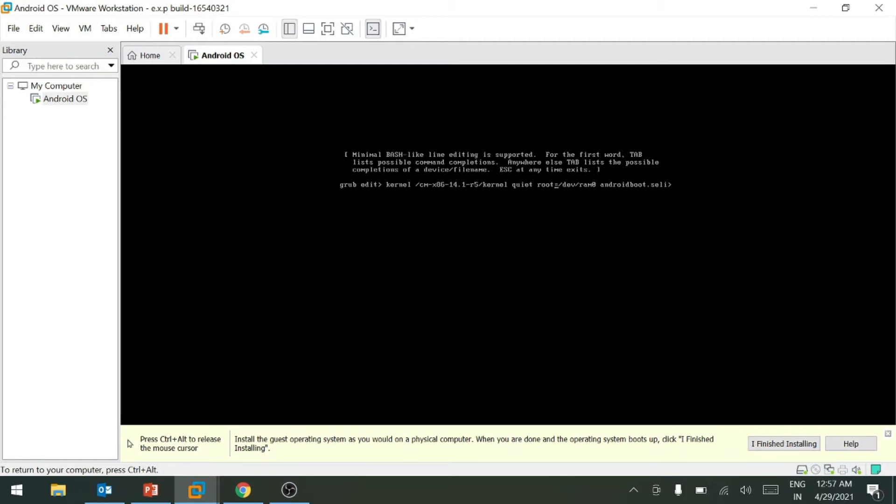
{"action": "key", "text": "Left"}
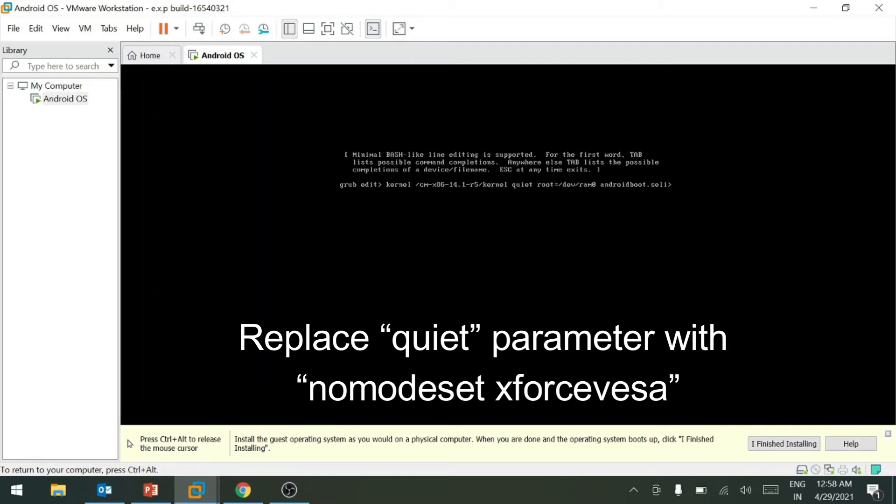
{"action": "key", "text": "BackSpace"}
{"action": "key", "text": "BackSpace"}
{"action": "key", "text": "BackSpace"}
{"action": "key", "text": "BackSpace"}
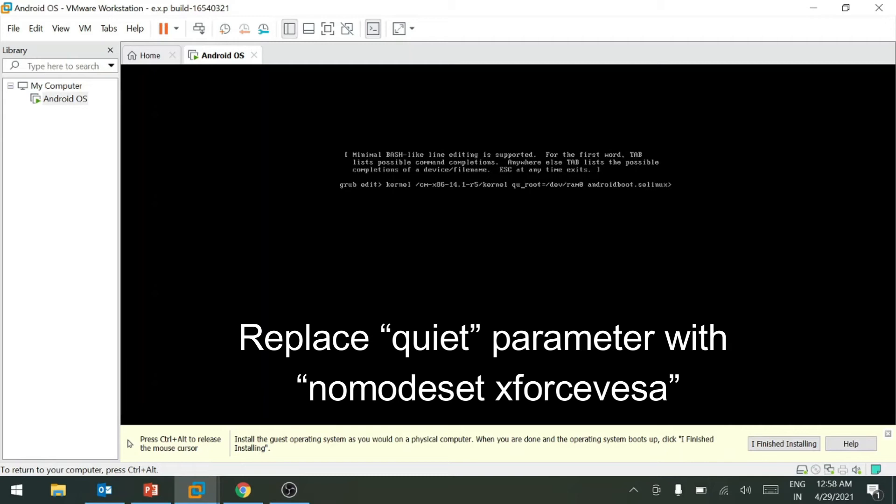
{"action": "key", "text": "BackSpace"}
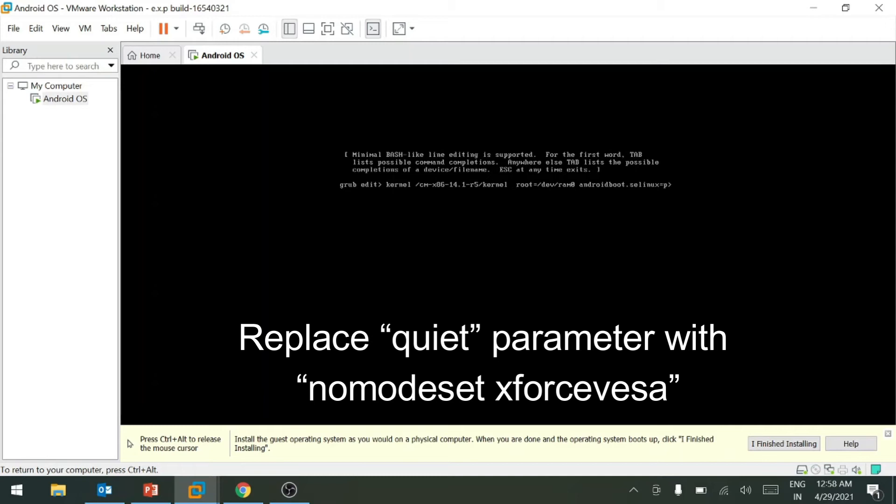
Step: Insert "nomodeset xforcevesa" before root=/dev/ram0 in the kernel line, accept the edit and boot the system
{"action": "type", "text": "no"}
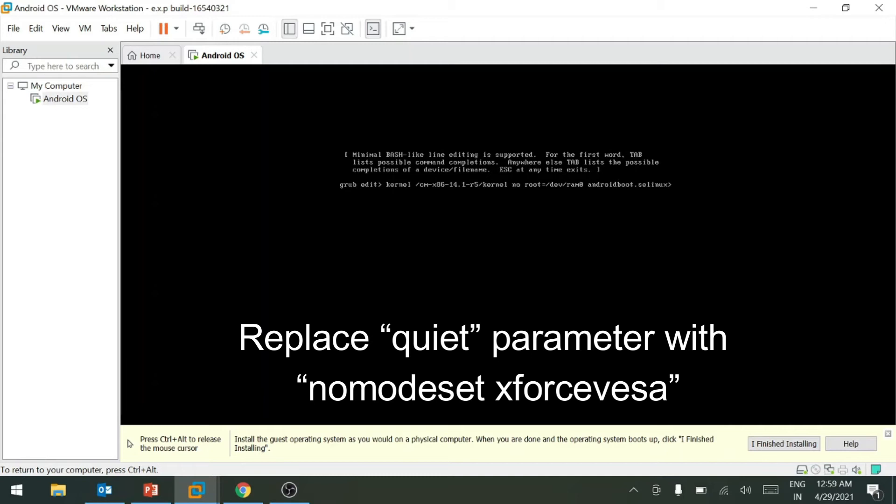
{"action": "type", "text": "modes"}
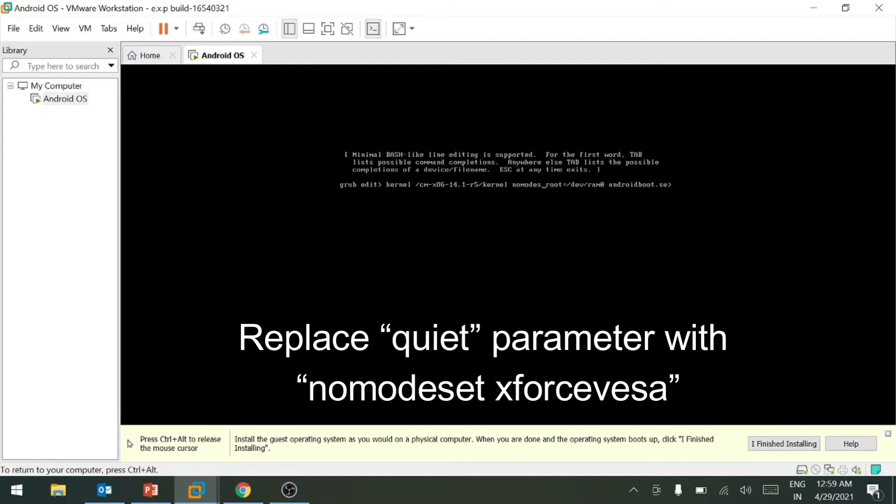
{"action": "type", "text": "et "}
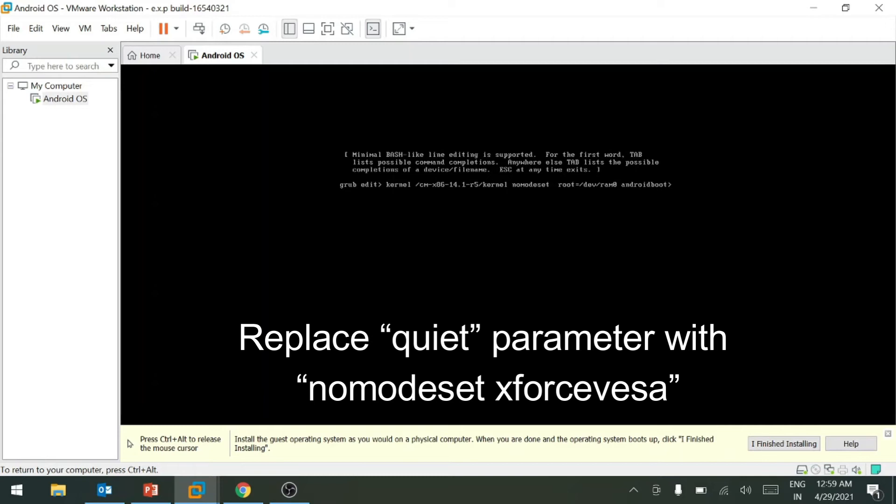
{"action": "type", "text": "xforcevesa"}
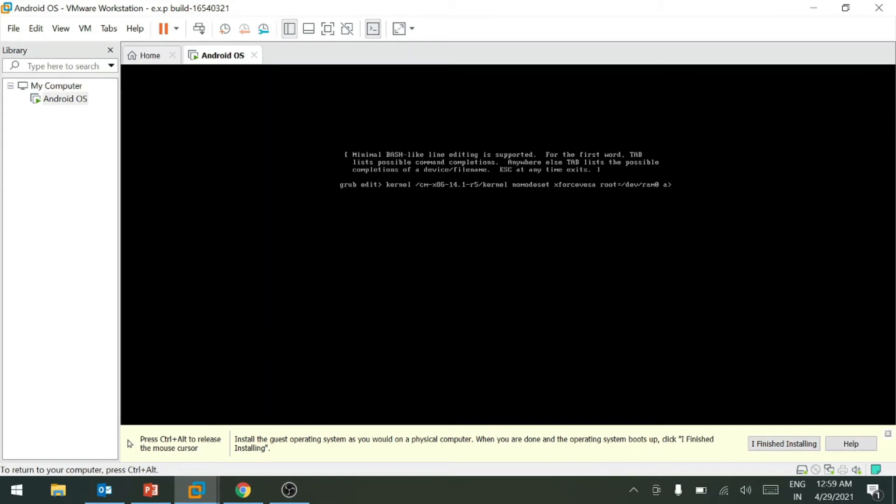
{"action": "key", "text": "Return"}
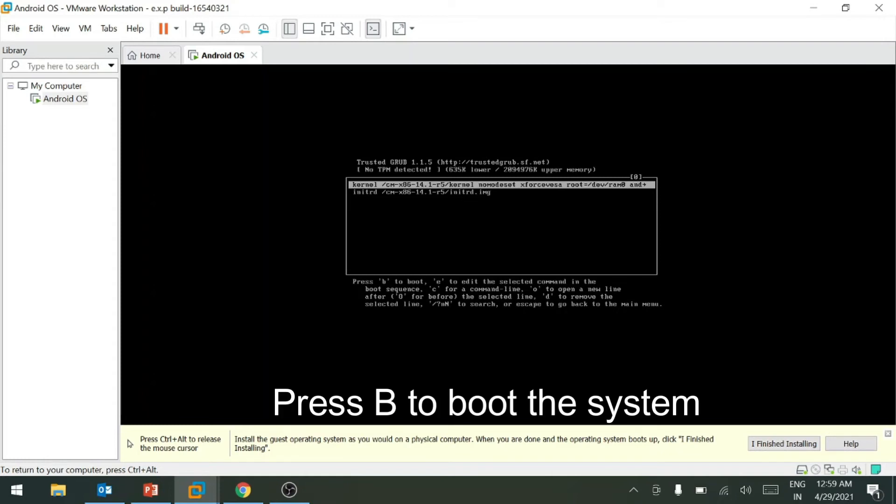
{"action": "key", "text": "b"}
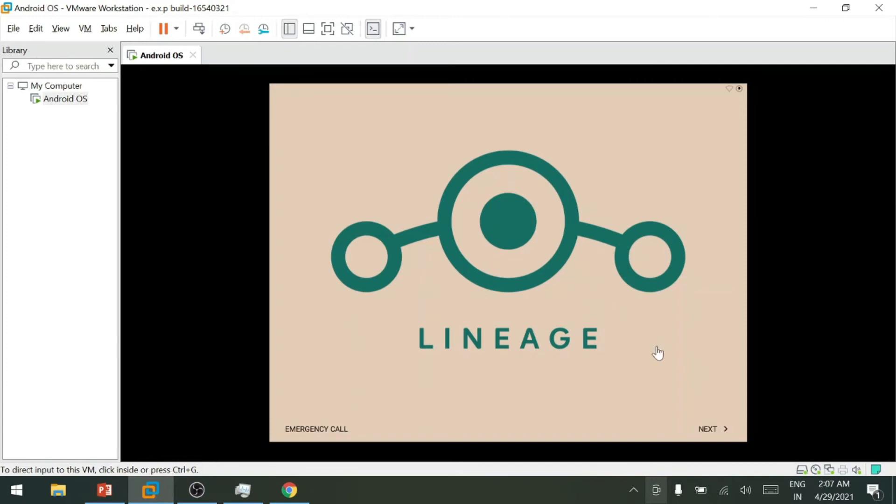
Step: Begin the LineageOS setup wizard and accept English (United States) as the language
{"action": "left_click", "coordinate": [707, 441]}
{"action": "left_click", "coordinate": [707, 430]}
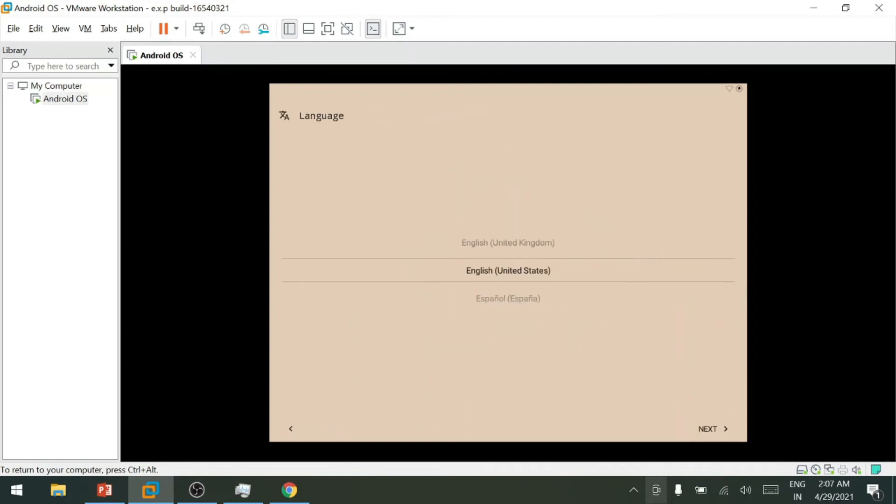
{"action": "left_click", "coordinate": [717, 435]}
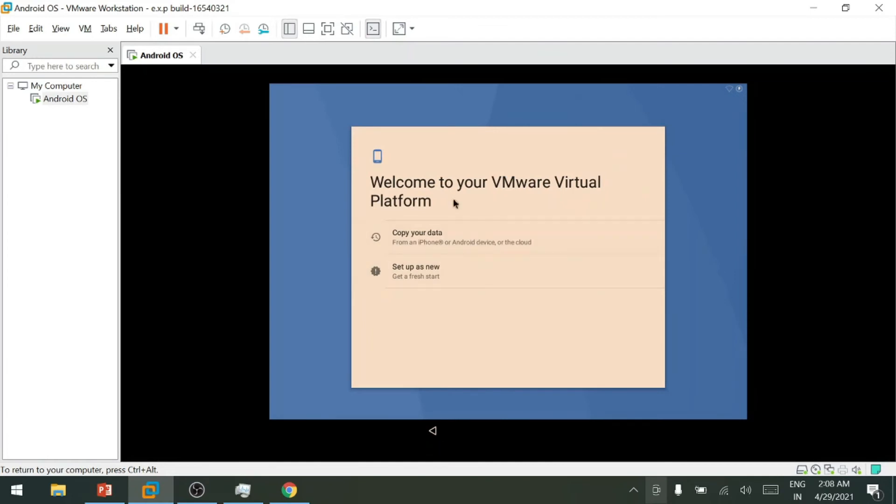
Step: Set up the device as new and continue without using any network for setup
{"action": "left_click", "coordinate": [419, 276]}
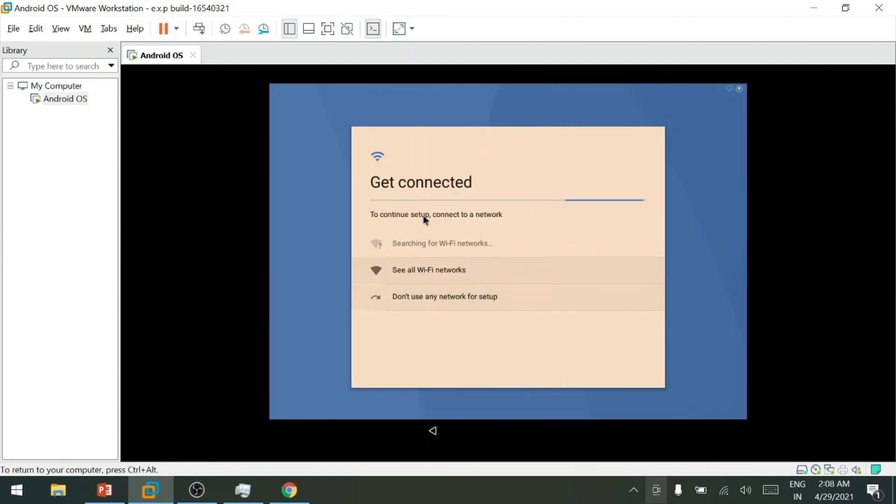
{"action": "left_click", "coordinate": [420, 303]}
{"action": "left_click", "coordinate": [591, 308]}
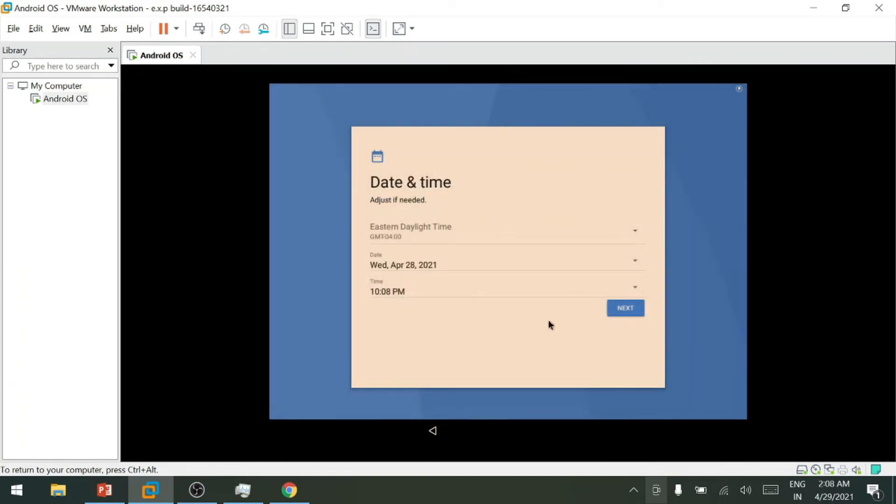
Step: Accept the preset date and time, and enter TechMTech as the device user name
{"action": "left_click", "coordinate": [626, 309]}
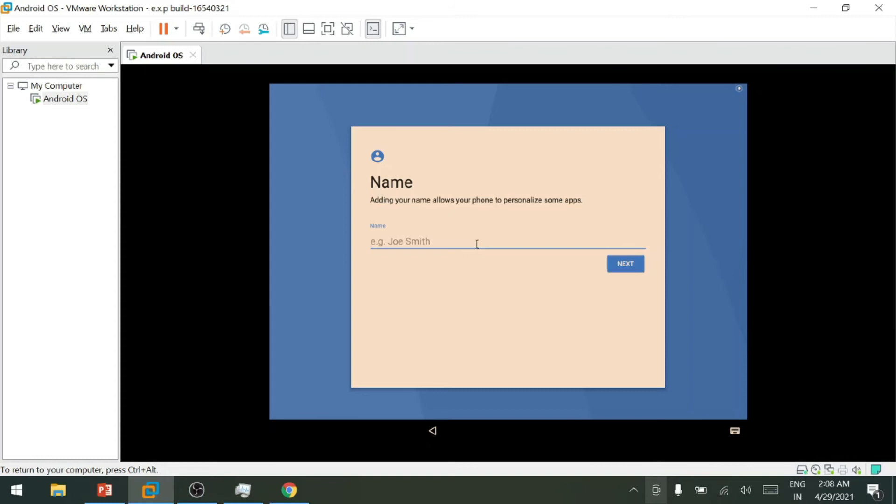
{"action": "type", "text": "TechMTech"}
{"action": "left_click", "coordinate": [634, 264]}
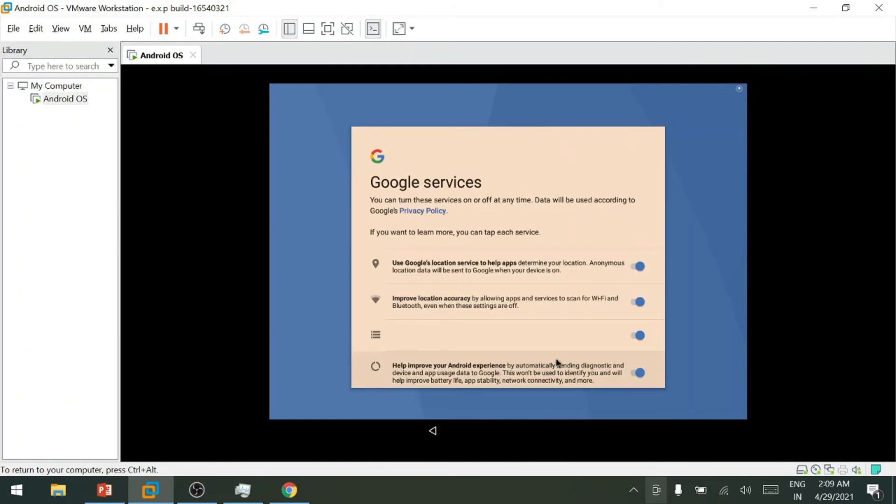
Step: Accept the default Google services and LineageOS features, skipping the extra email account and additional apps
{"action": "scroll", "coordinate": [556, 362], "scroll_direction": "down", "scroll_amount": 5}
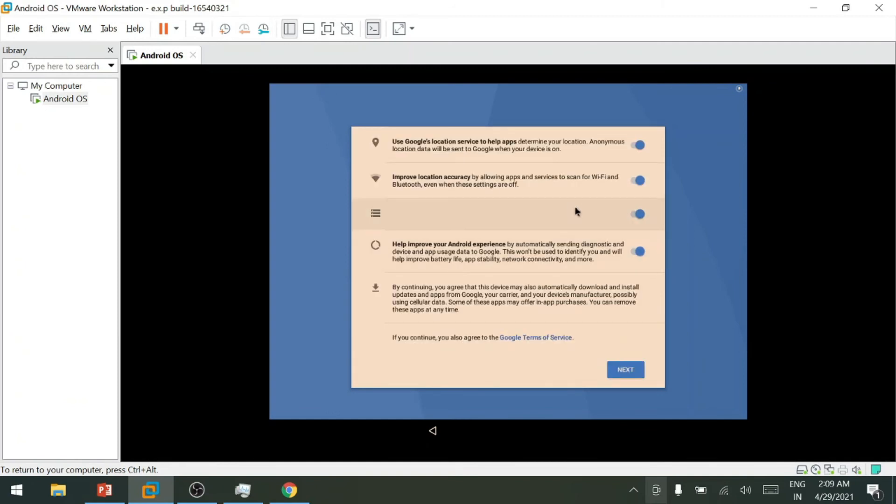
{"action": "left_click", "coordinate": [625, 370]}
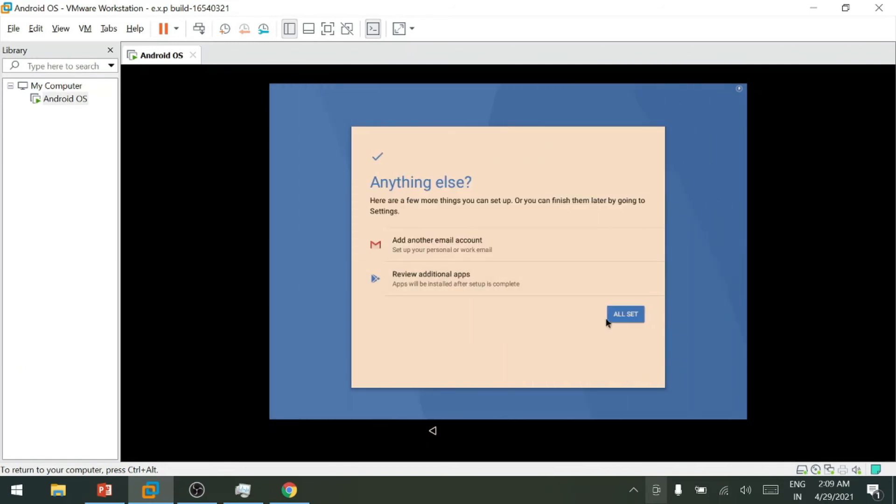
{"action": "left_click", "coordinate": [618, 316]}
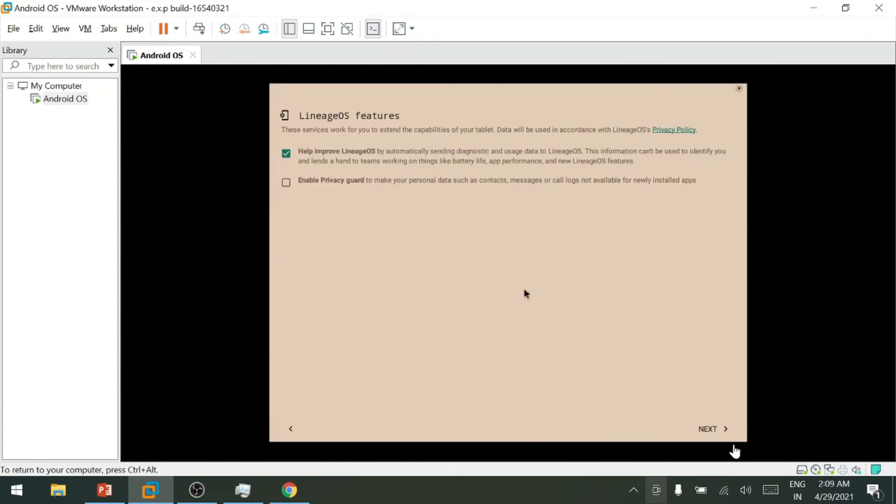
{"action": "left_click", "coordinate": [709, 429]}
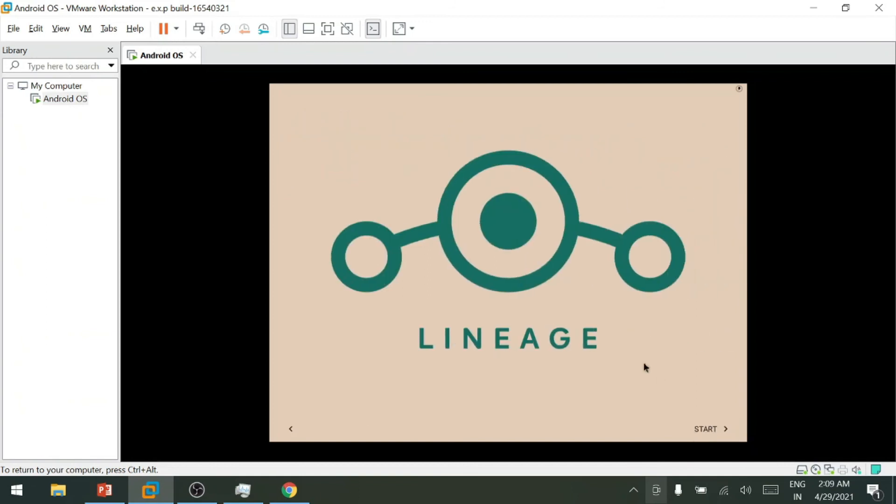
Step: Finish the setup wizard by starting LineageOS and set Taskbar as the Home app to use always
{"action": "left_click", "coordinate": [701, 426]}
{"action": "left_click", "coordinate": [701, 428]}
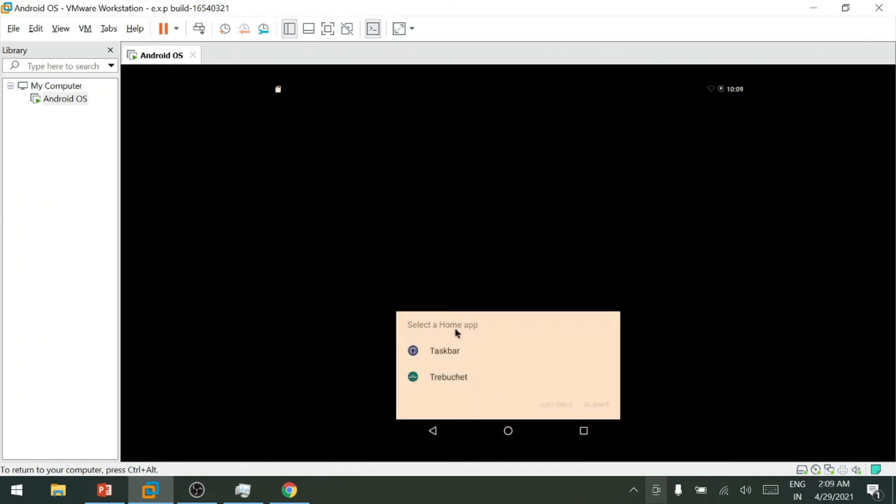
{"action": "left_click", "coordinate": [446, 351]}
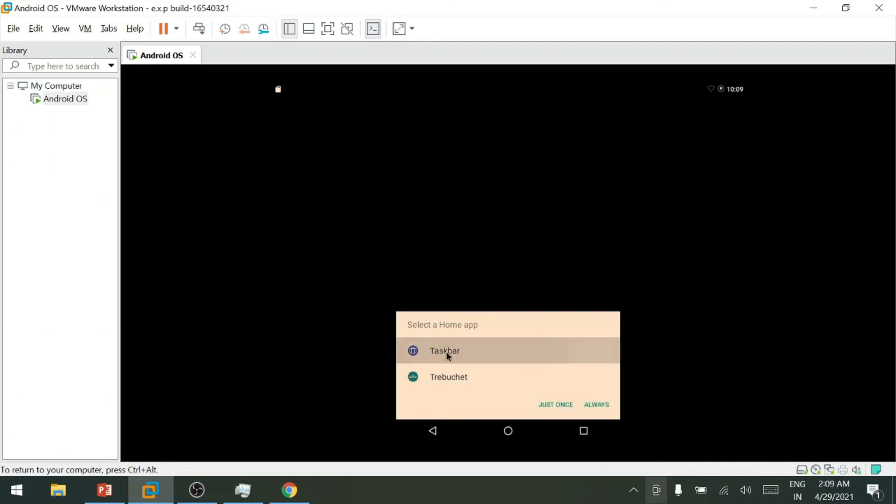
{"action": "left_click", "coordinate": [596, 405]}
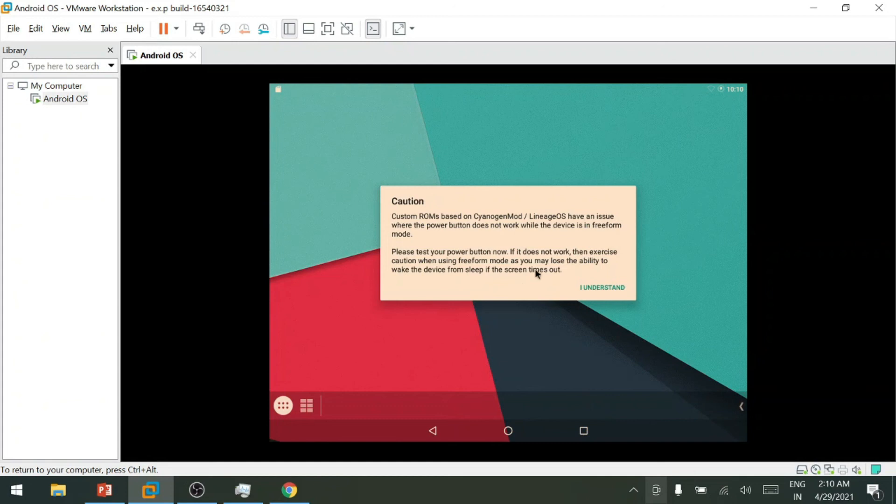
Step: Acknowledge the freeform mode caution, then open the Android Settings app from the installed apps and maximize its window
{"action": "left_click", "coordinate": [603, 288]}
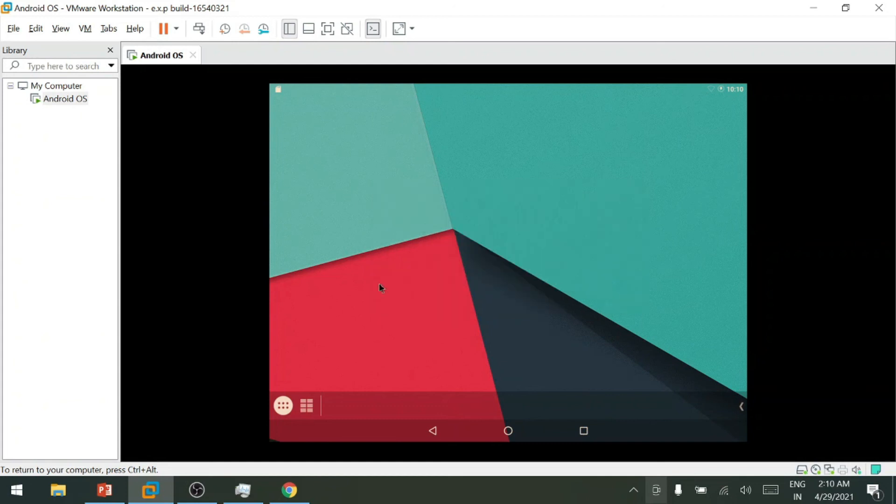
{"action": "left_click", "coordinate": [283, 406]}
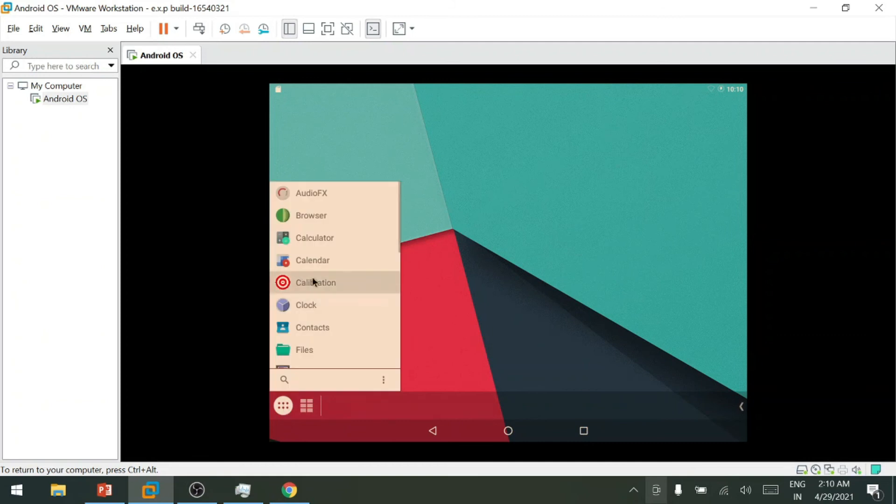
{"action": "scroll", "coordinate": [336, 266], "scroll_direction": "down", "scroll_amount": 5}
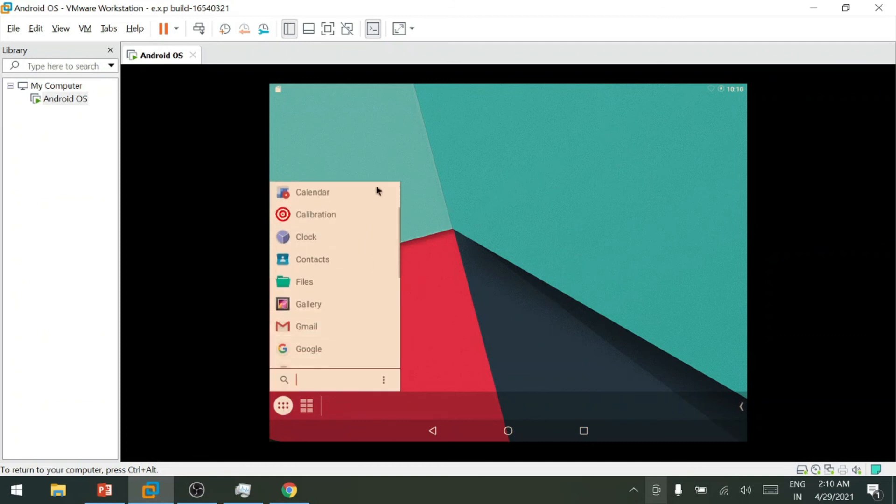
{"action": "scroll", "coordinate": [360, 313], "scroll_direction": "down", "scroll_amount": 5}
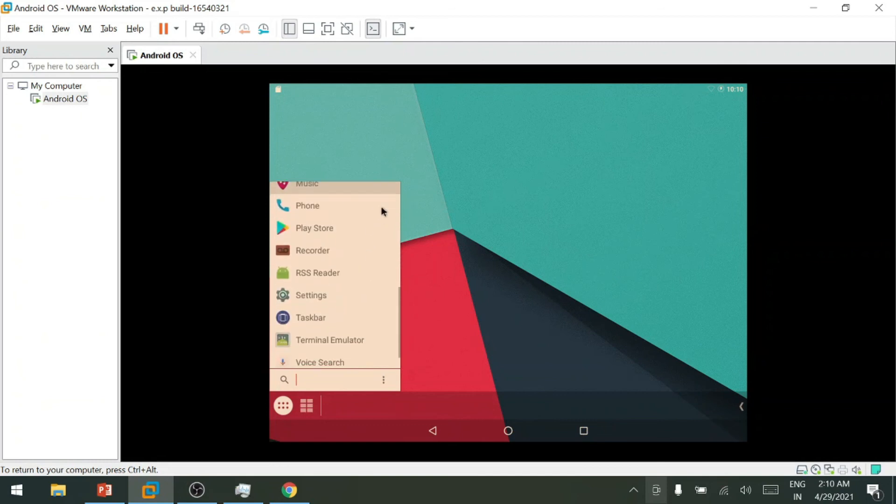
{"action": "scroll", "coordinate": [379, 219], "scroll_direction": "down", "scroll_amount": 1}
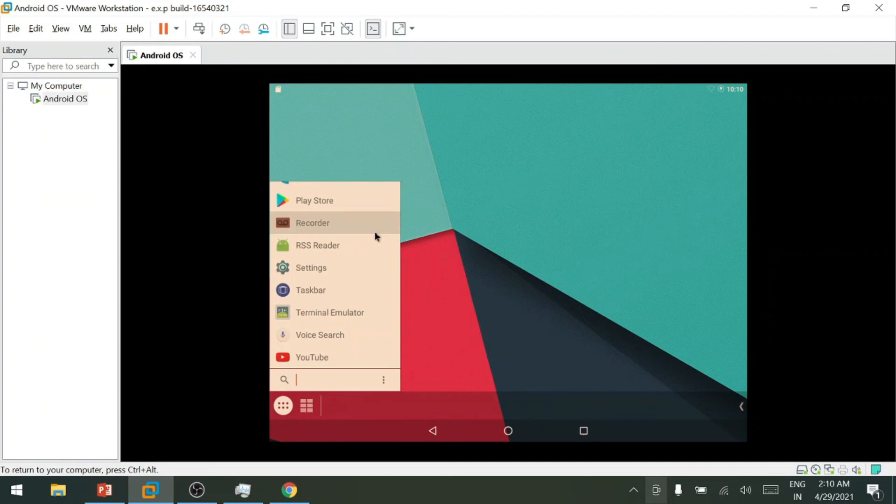
{"action": "scroll", "coordinate": [374, 232], "scroll_direction": "up", "scroll_amount": 10}
{"action": "scroll", "coordinate": [360, 362], "scroll_direction": "down", "scroll_amount": 5}
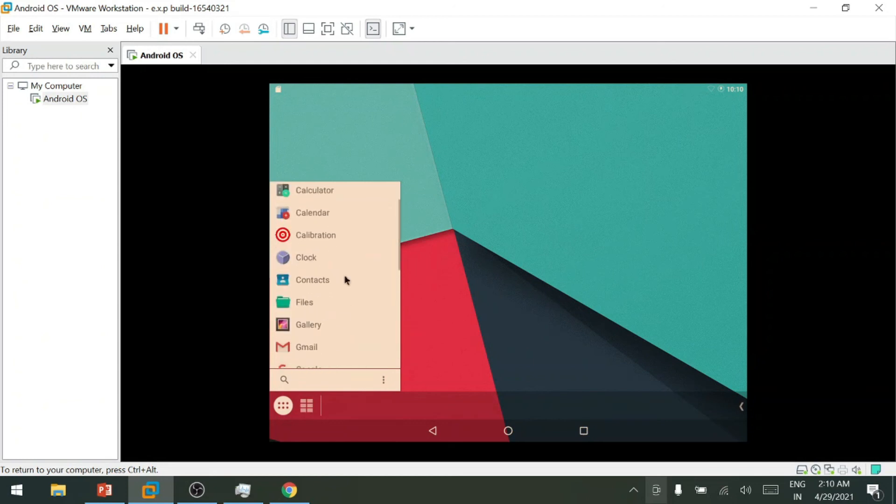
{"action": "scroll", "coordinate": [374, 187], "scroll_direction": "down", "scroll_amount": 5}
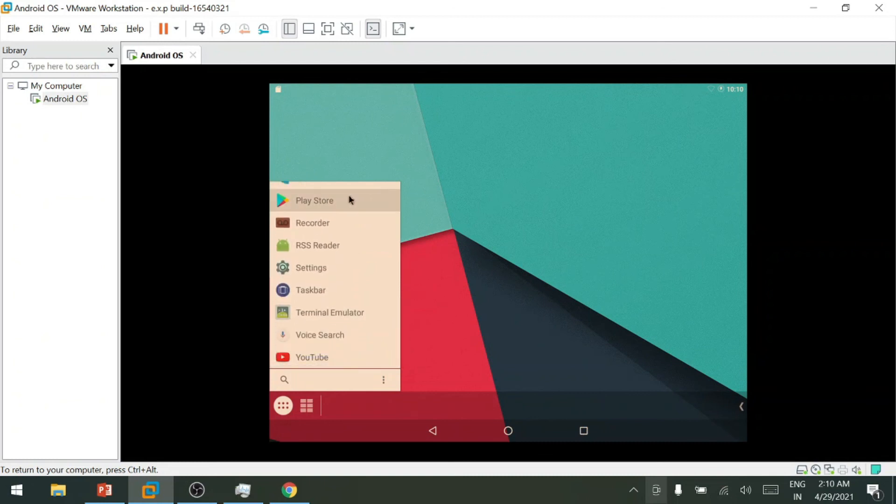
{"action": "left_click", "coordinate": [323, 267]}
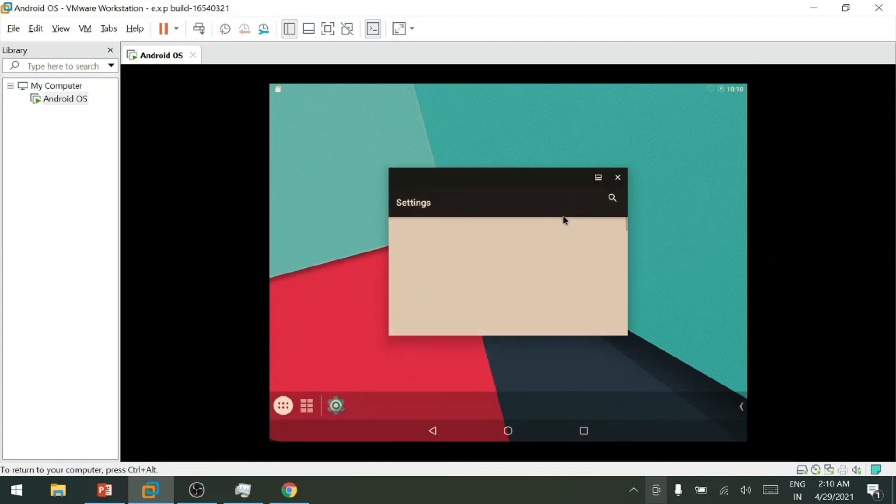
{"action": "left_click", "coordinate": [599, 179]}
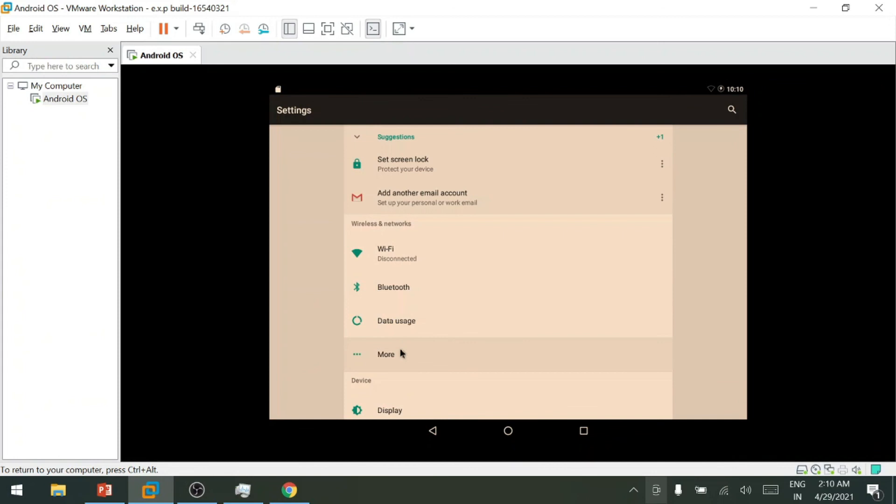
Step: Open the About tablet page in the System section of Settings
{"action": "scroll", "coordinate": [400, 352], "scroll_direction": "down", "scroll_amount": 1}
{"action": "scroll", "coordinate": [568, 187], "scroll_direction": "down", "scroll_amount": 4}
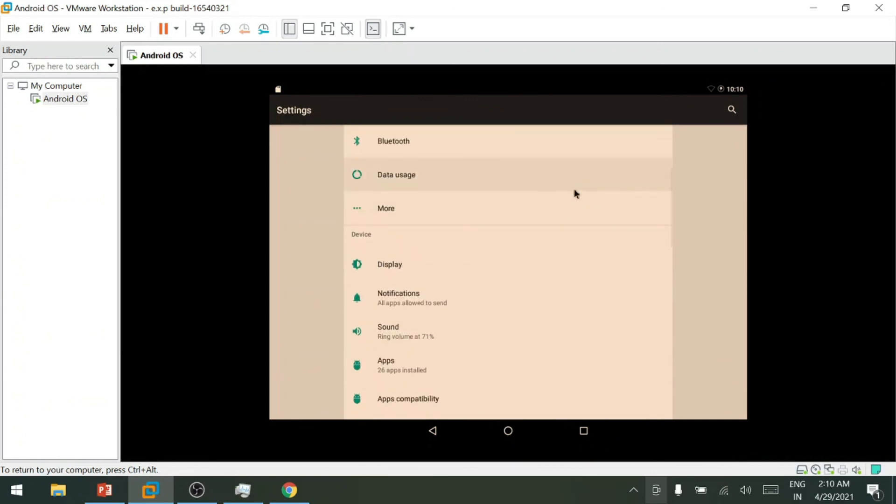
{"action": "scroll", "coordinate": [579, 180], "scroll_direction": "down", "scroll_amount": 5}
{"action": "scroll", "coordinate": [581, 174], "scroll_direction": "down", "scroll_amount": 6}
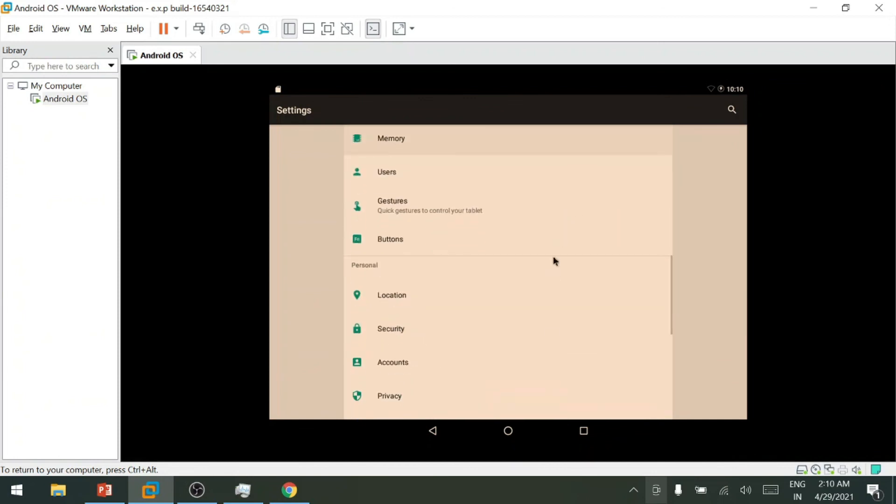
{"action": "scroll", "coordinate": [577, 182], "scroll_direction": "down", "scroll_amount": 8}
{"action": "scroll", "coordinate": [577, 183], "scroll_direction": "down", "scroll_amount": 4}
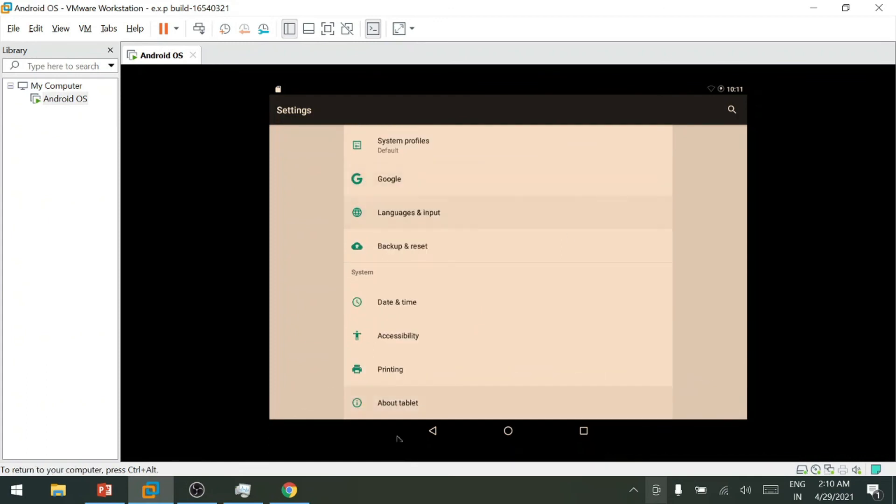
{"action": "left_click", "coordinate": [412, 402]}
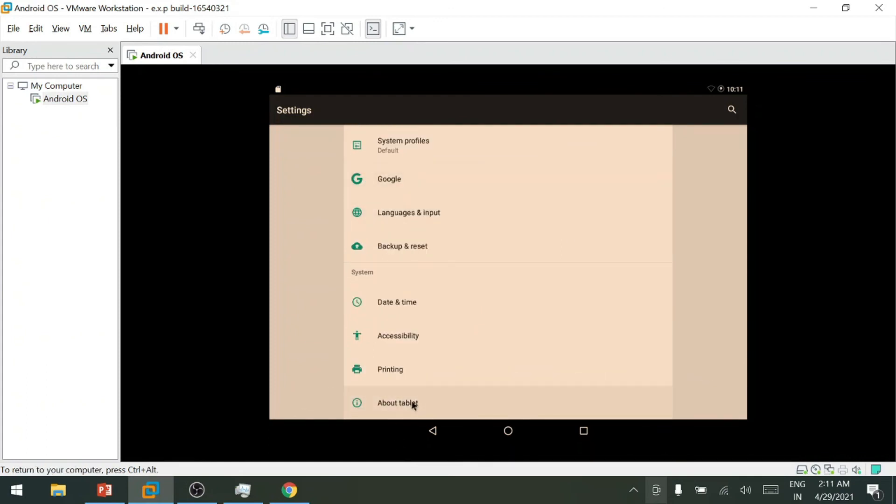